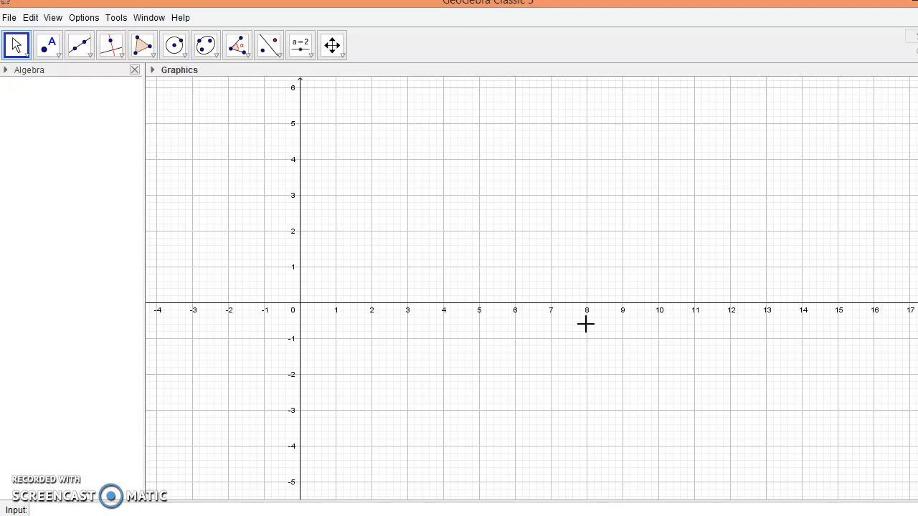
- Plot the line y=2x+1 by entering its equation
left_click(70, 509)
type("y=2x")
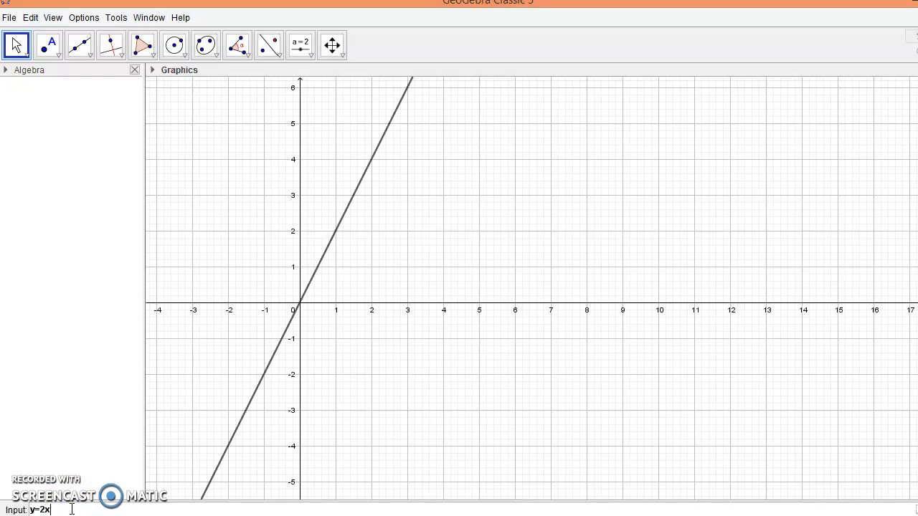
type("+1")
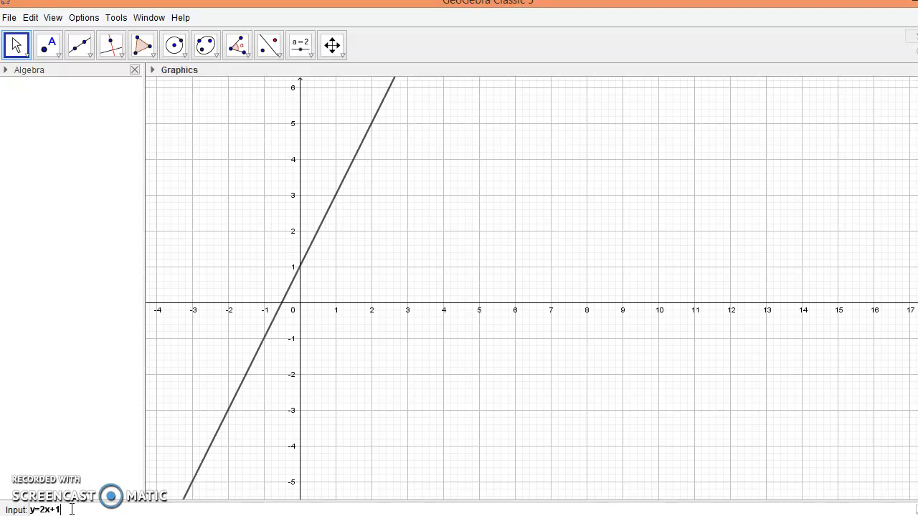
key("Return")
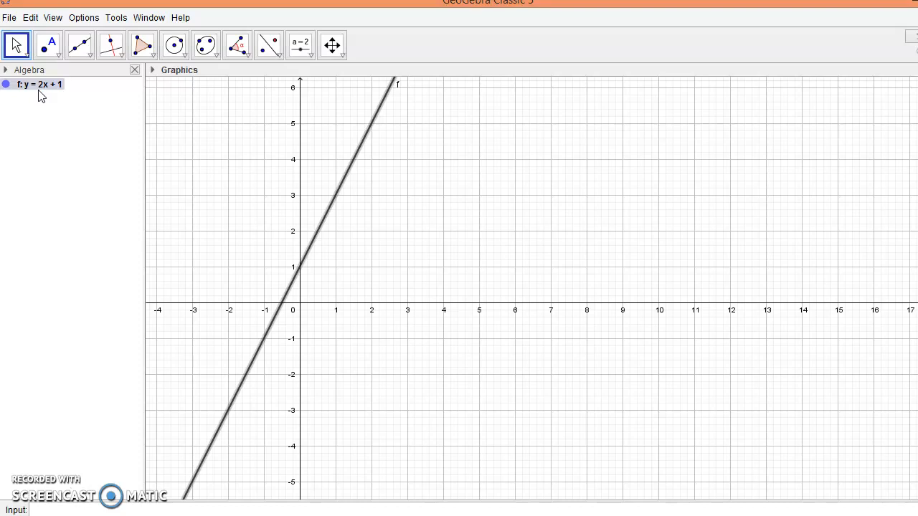
- Change the constant term of the line's equation so it reads y = 2x - 2
double_click(38, 87)
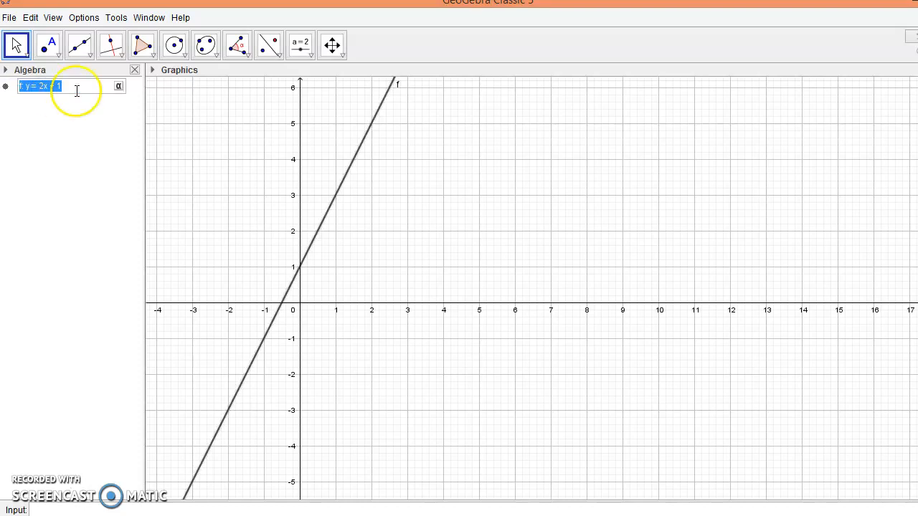
left_click(68, 86)
key("BackSpace")
type("-2")
key("Return")
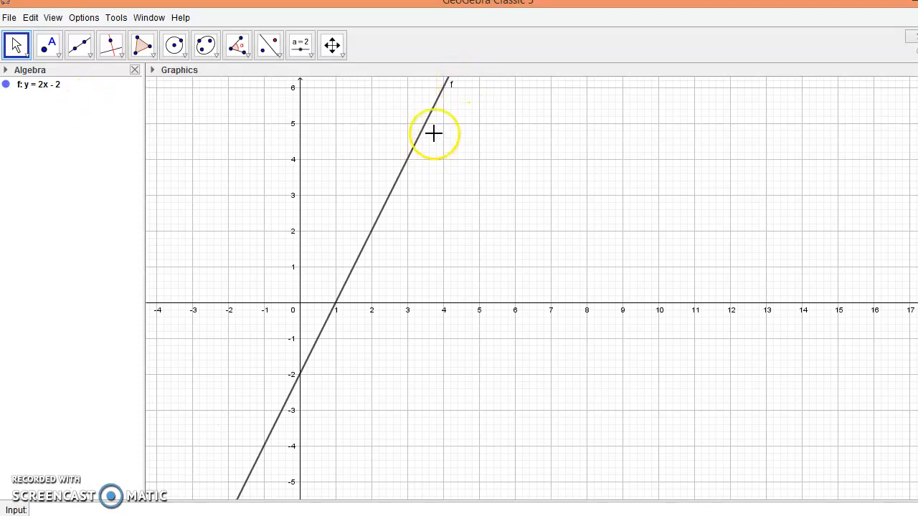
left_click(57, 85)
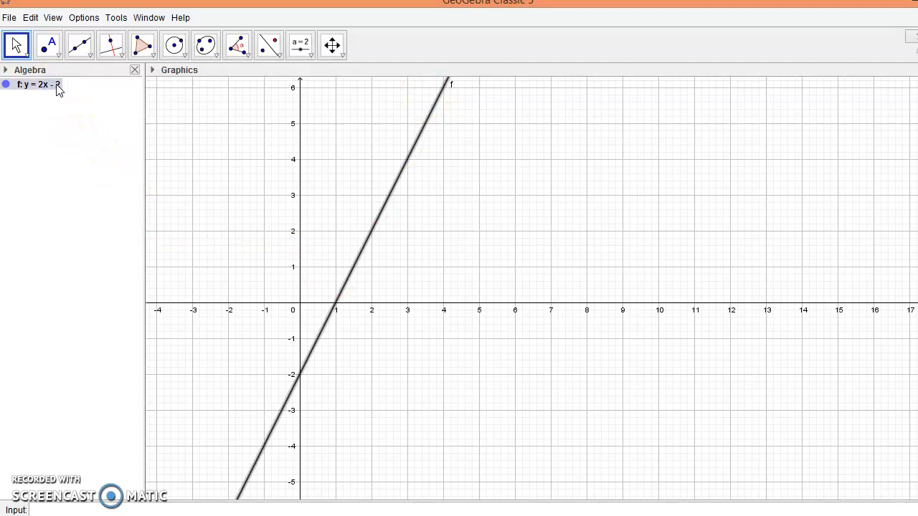
right_click(58, 89)
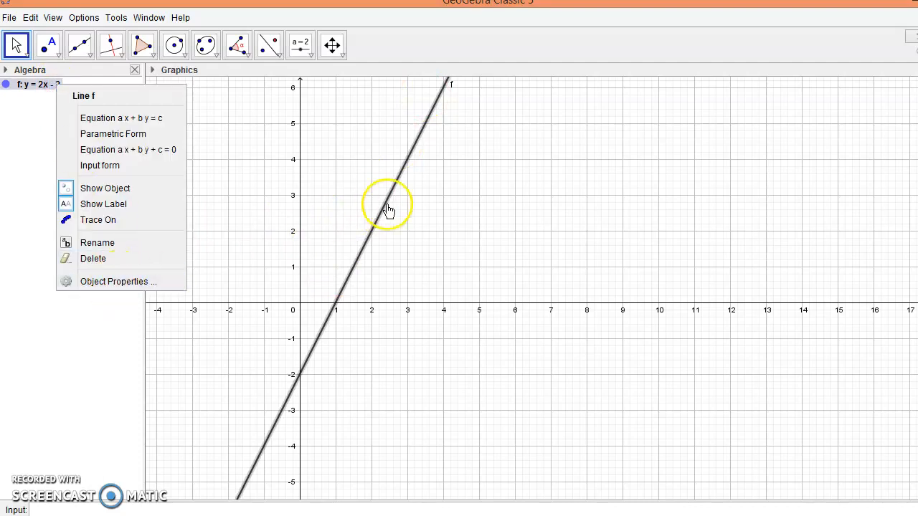
left_click(398, 166)
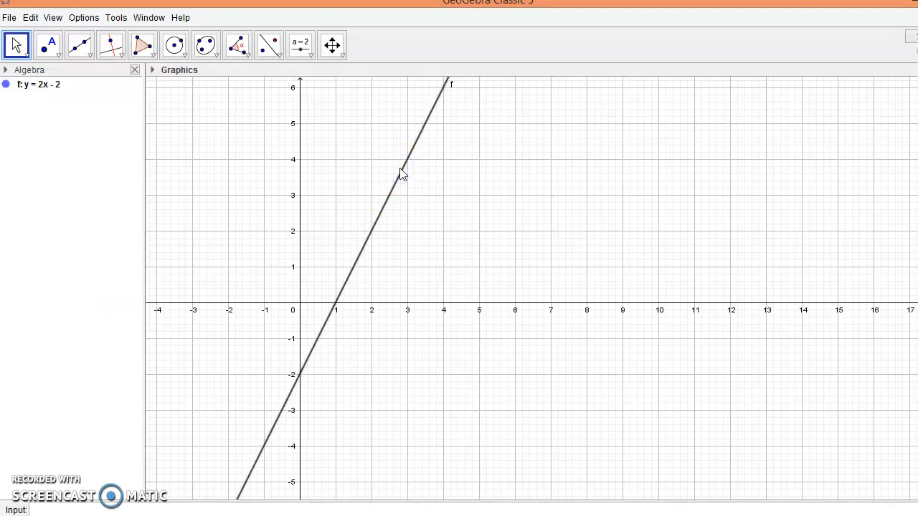
- Set line f's label to show its value in the object properties, leaving the object fixed
right_click(408, 159)
left_click(465, 354)
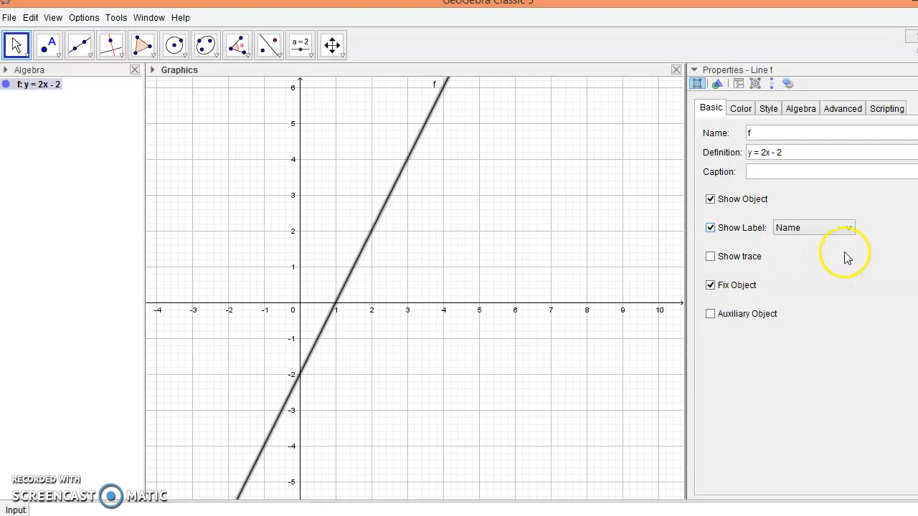
left_click(849, 230)
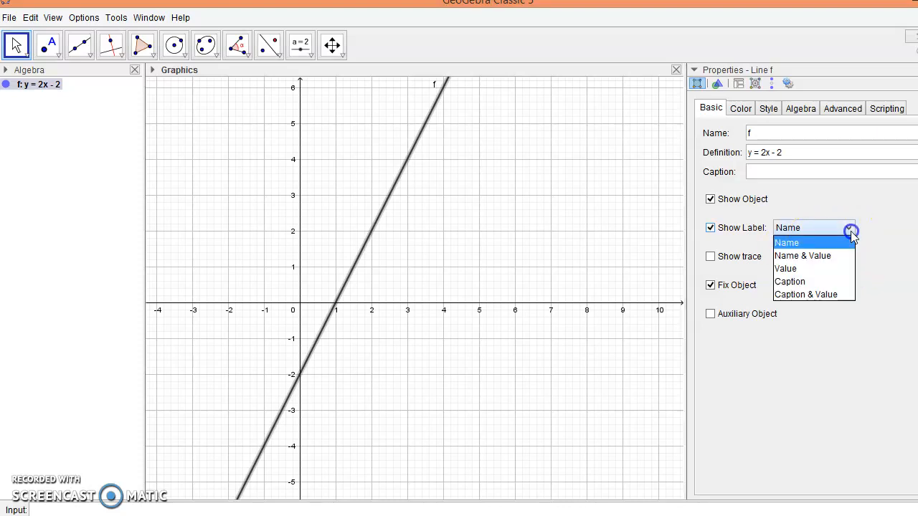
left_click(792, 267)
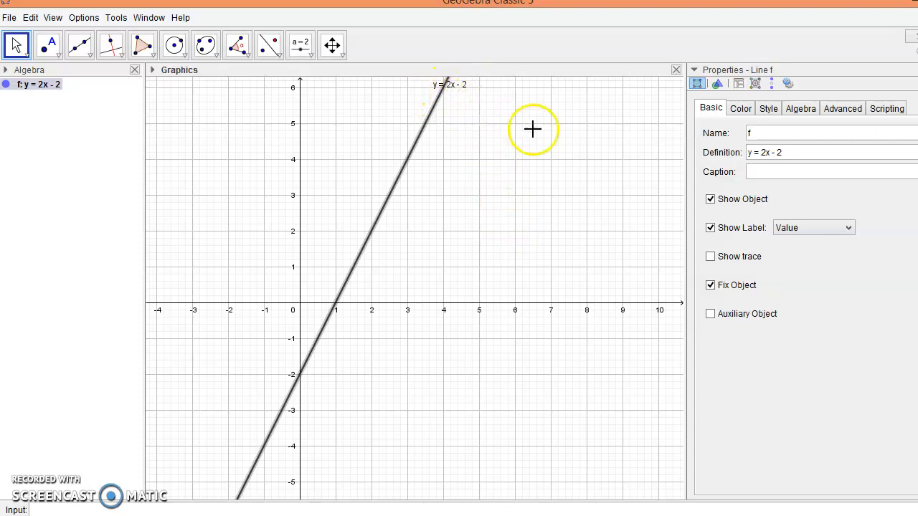
left_click(733, 286)
left_click(734, 287)
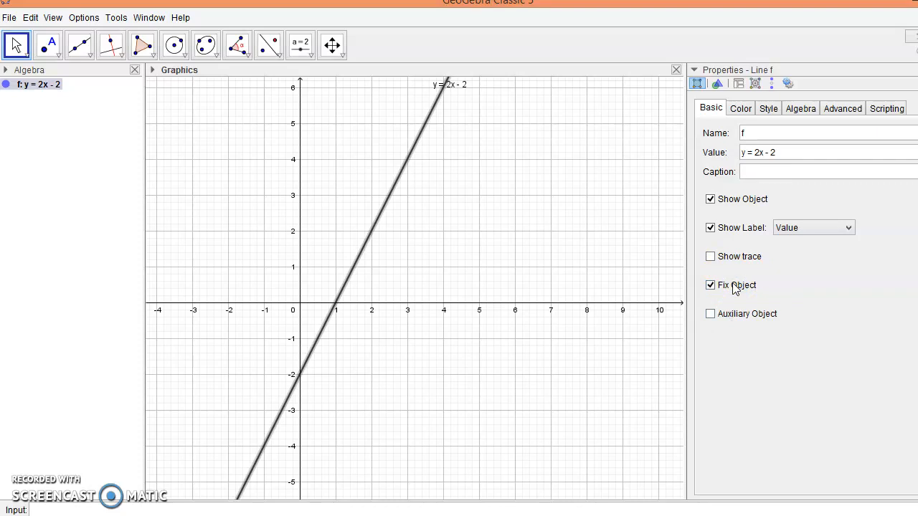
- Try green and orange on the line, and set its color to dark brown (#330000)
left_click(739, 109)
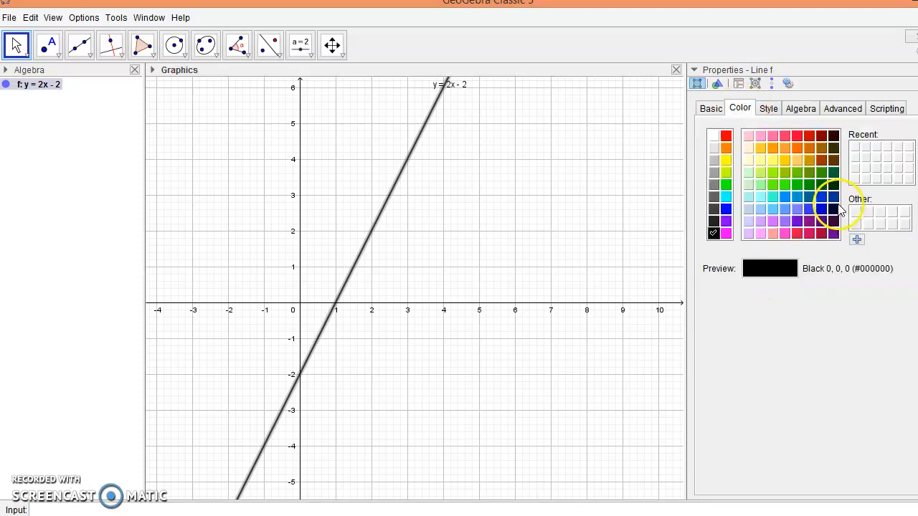
left_click(796, 184)
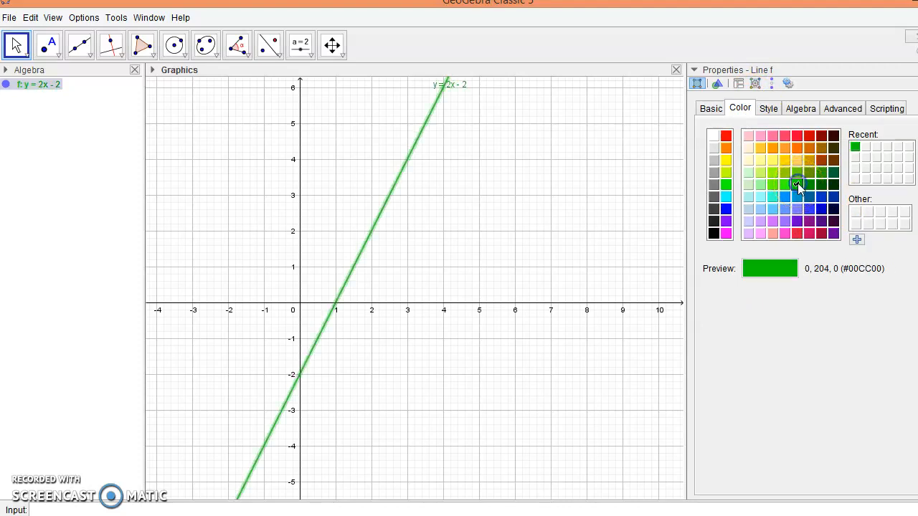
left_click(784, 147)
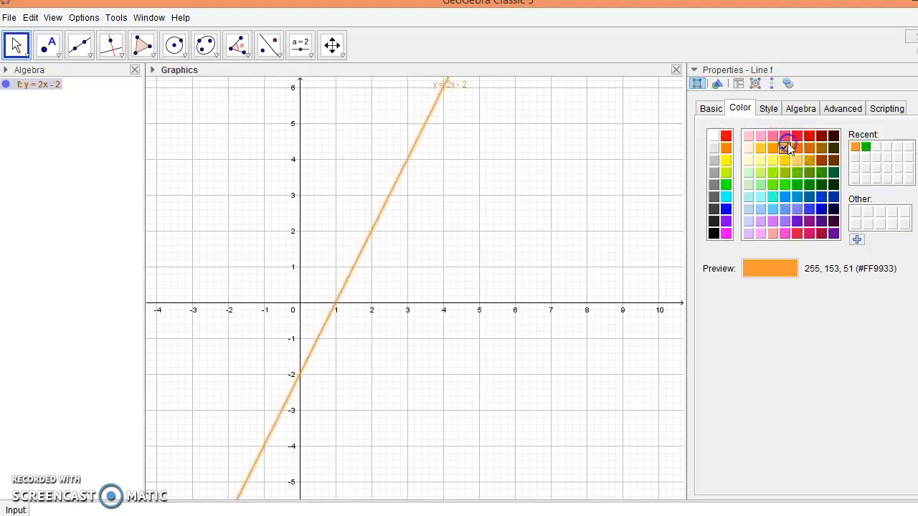
left_click(832, 135)
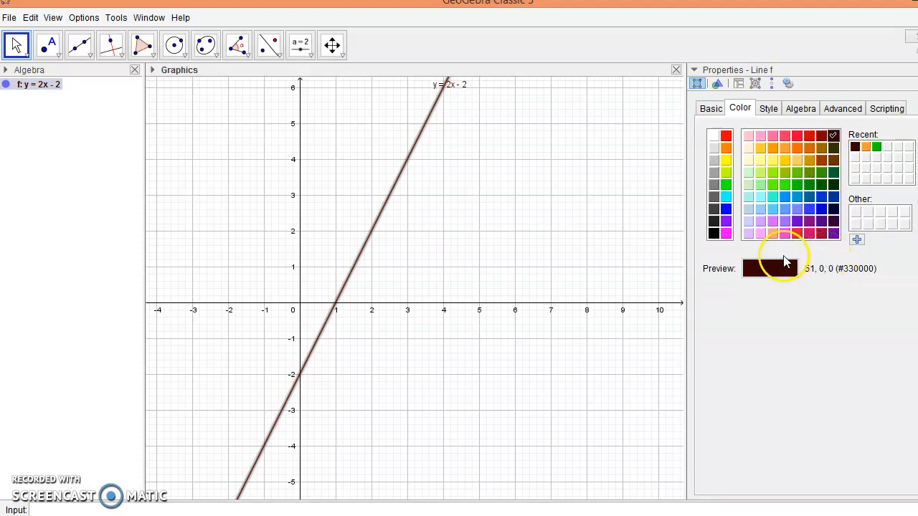
- Review the line's dash styles, equation forms, advanced options and scripting settings, and close its properties
left_click(767, 111)
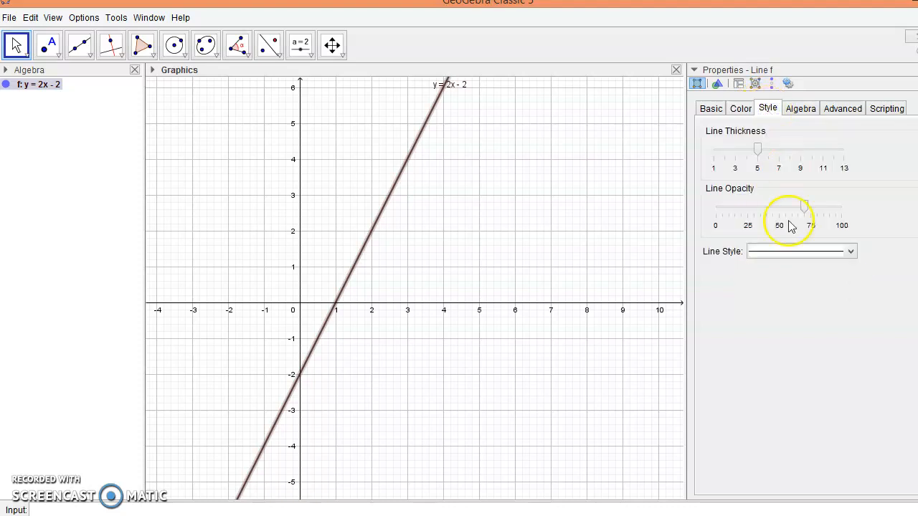
left_click(850, 252)
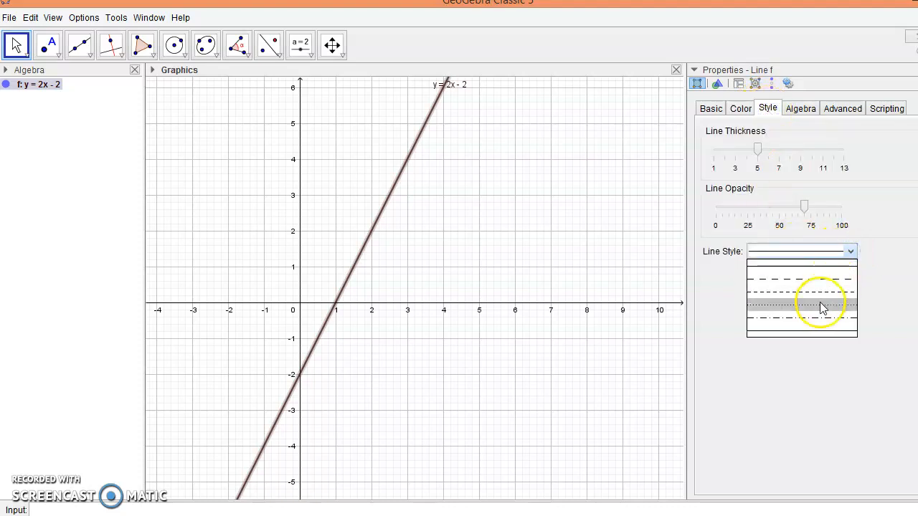
left_click(796, 293)
left_click(800, 108)
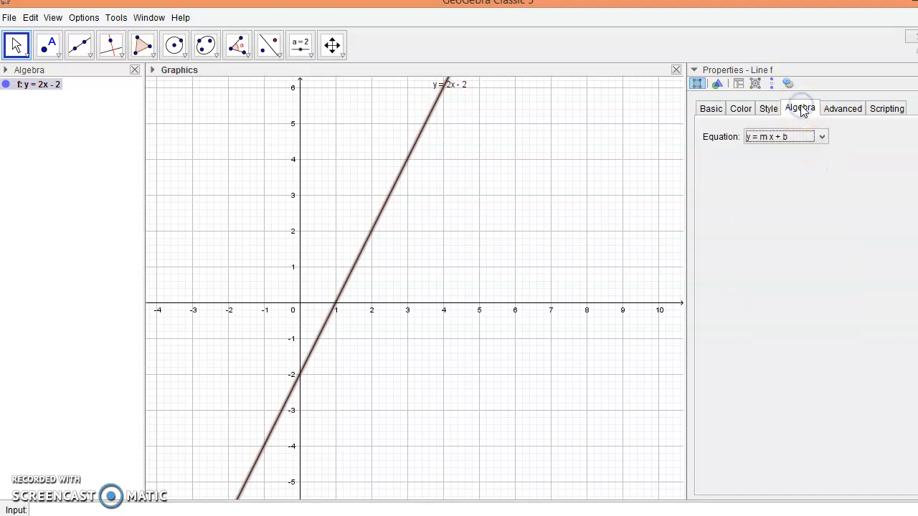
left_click(801, 109)
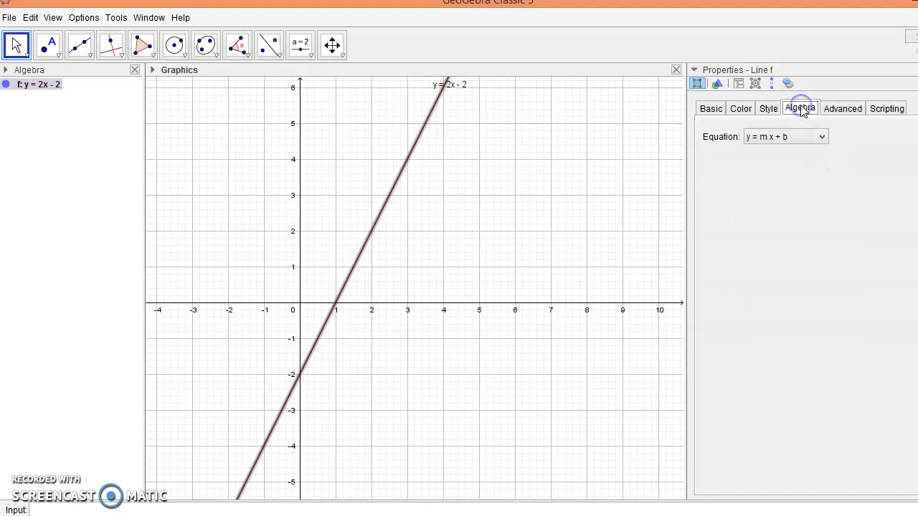
left_click(421, 133)
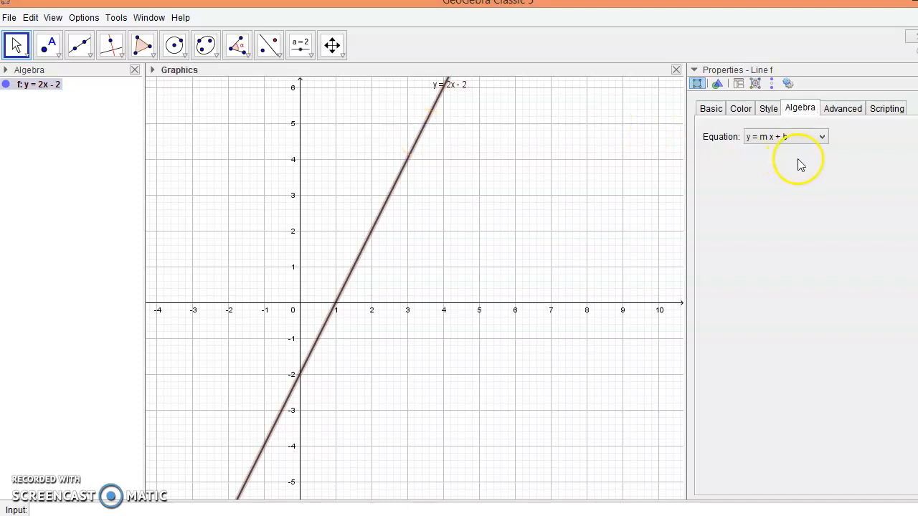
left_click(820, 137)
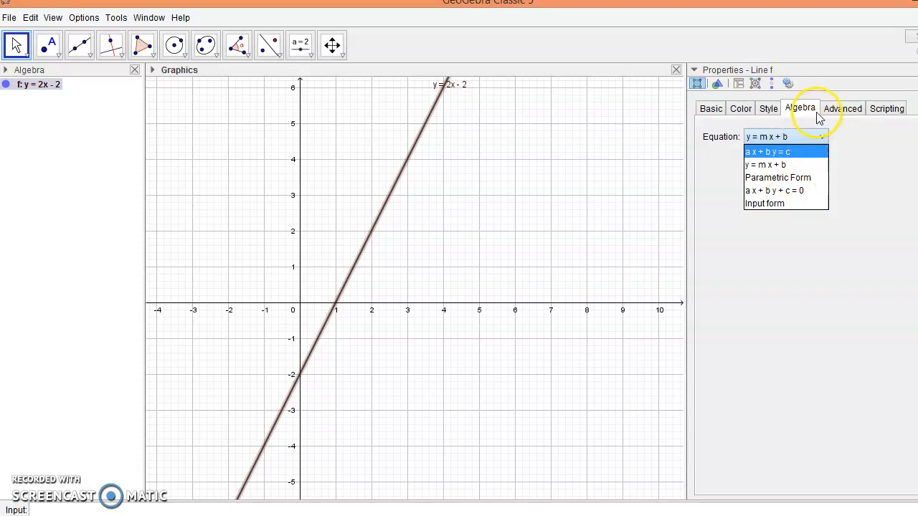
left_click(840, 109)
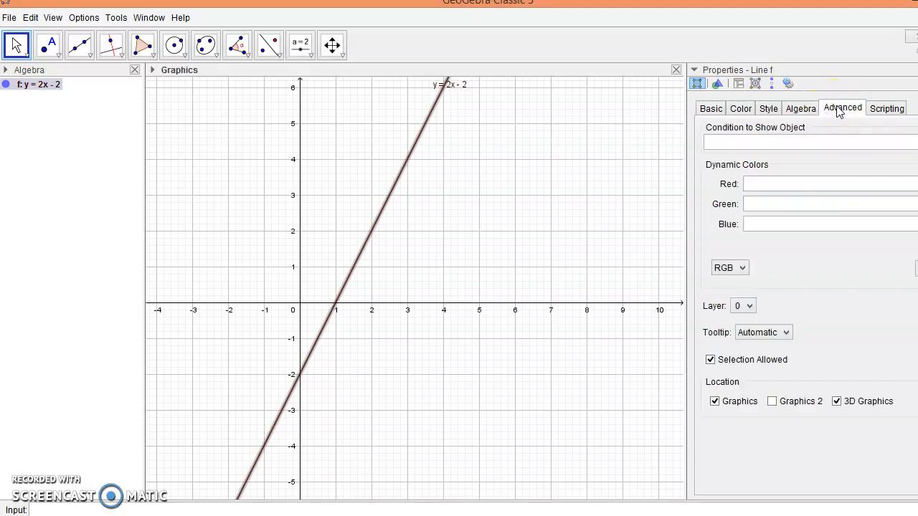
left_click(885, 109)
left_click(843, 284)
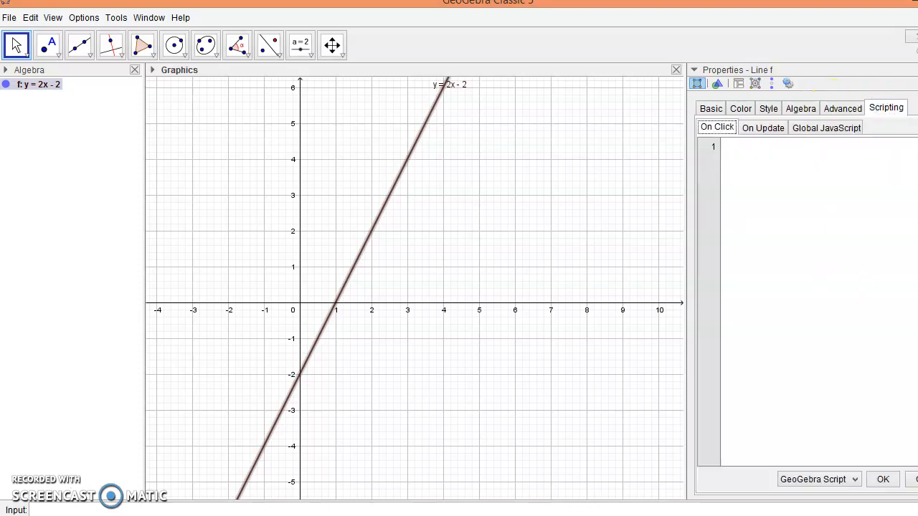
left_click(916, 70)
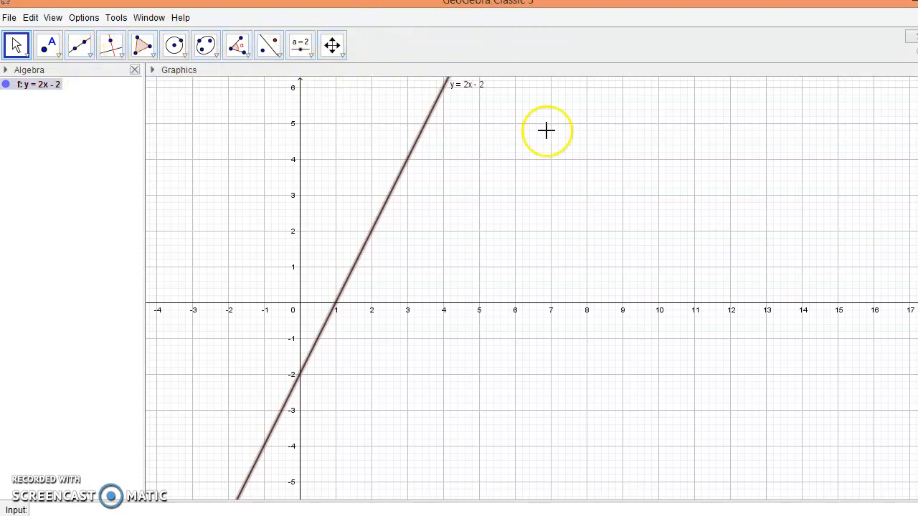
left_click(48, 45)
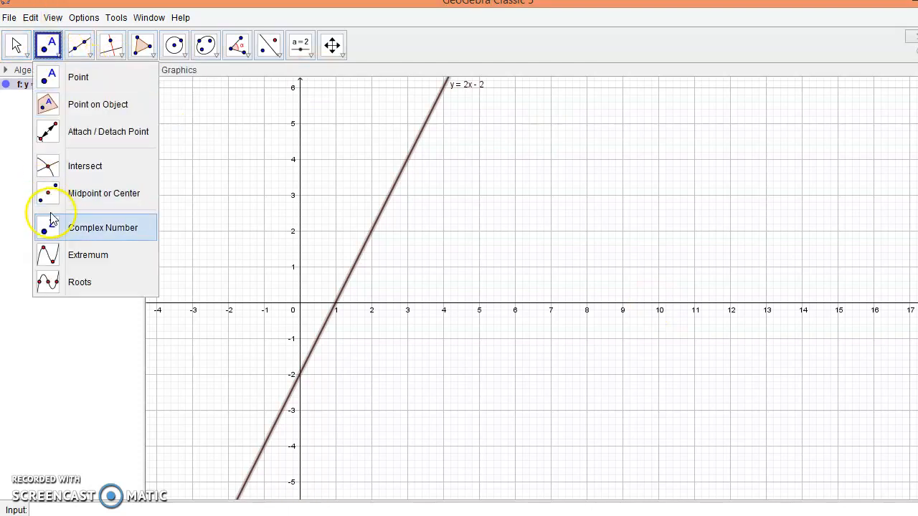
left_click(16, 43)
left_click(16, 45)
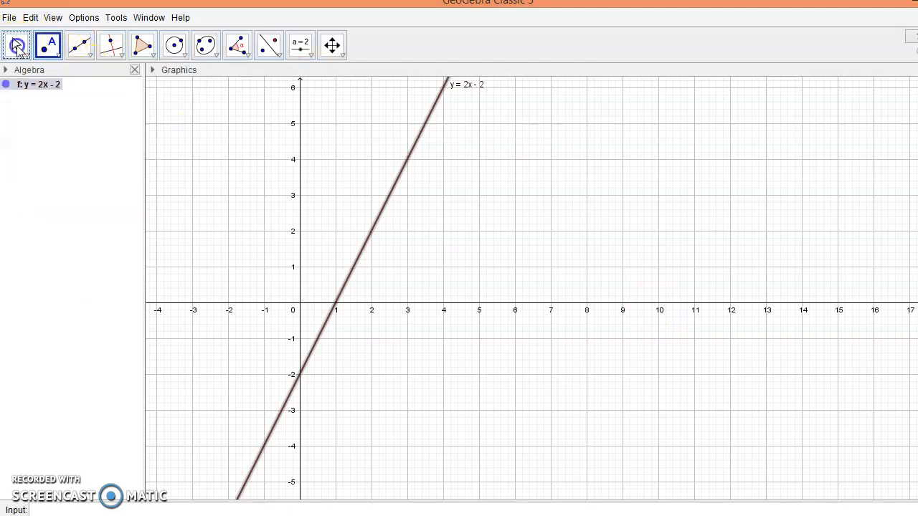
left_click(17, 46)
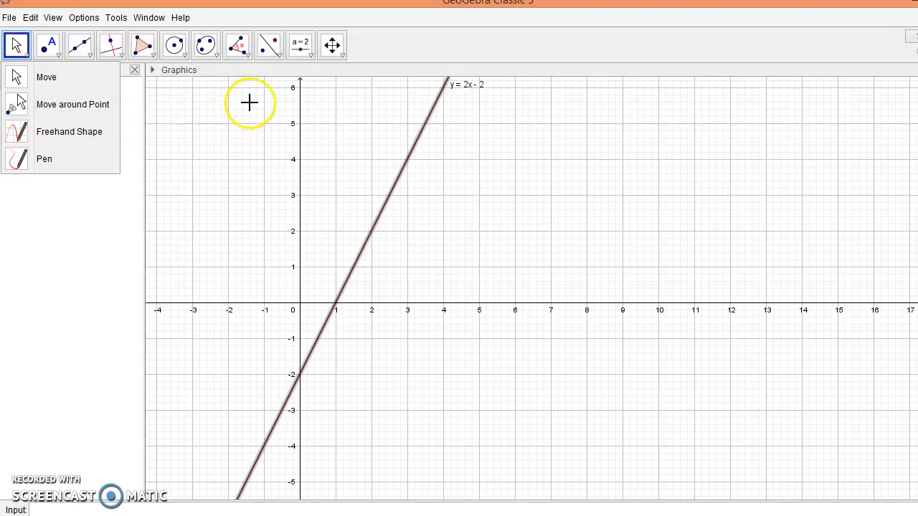
left_click(409, 167)
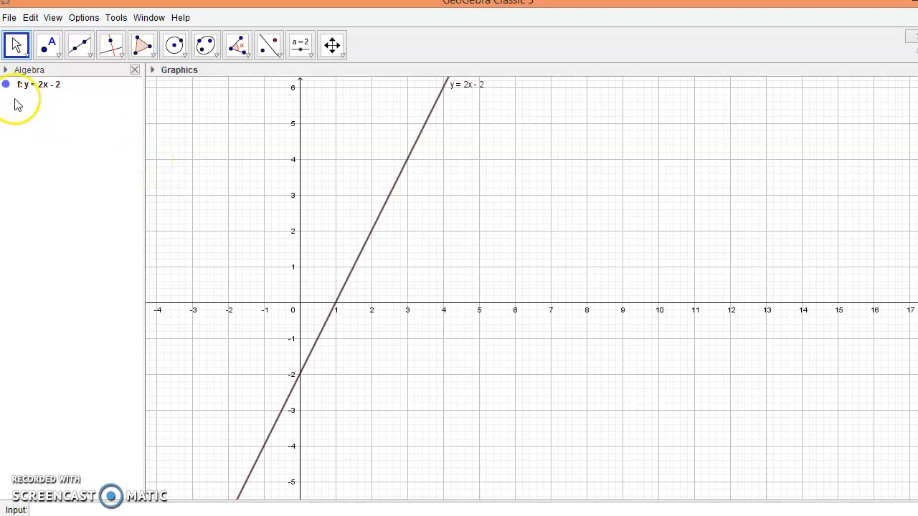
left_click_drag(474, 235, 502, 250)
left_click(57, 57)
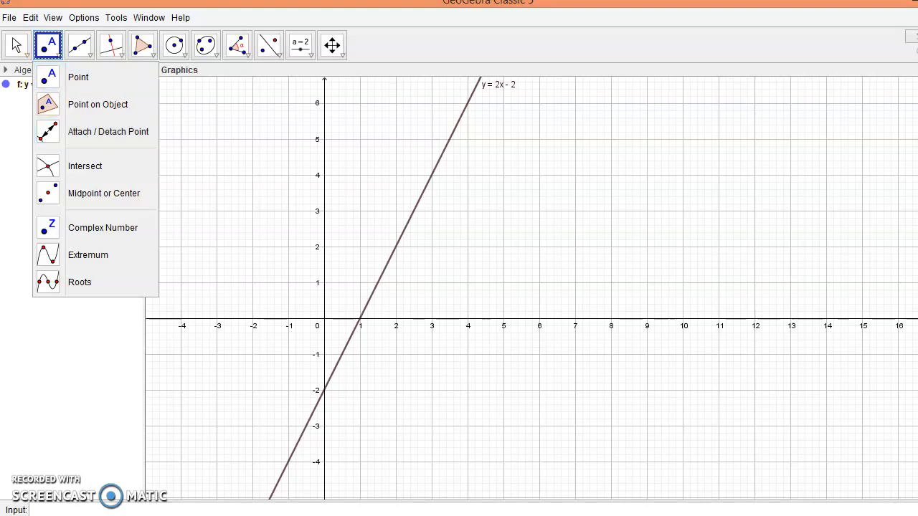
- Try to draw a segment starting from a point at about (2.2, 4.92)
left_click(79, 44)
left_click(128, 108)
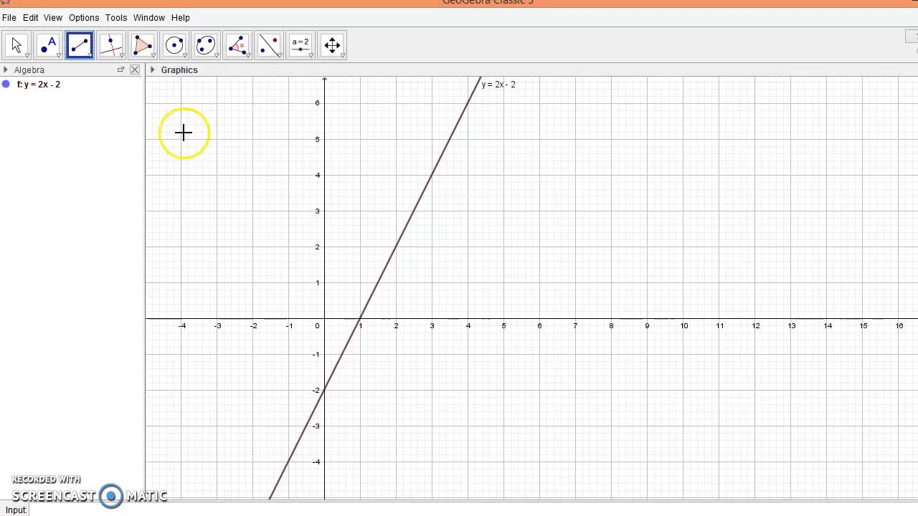
left_click(88, 56)
left_click(118, 105)
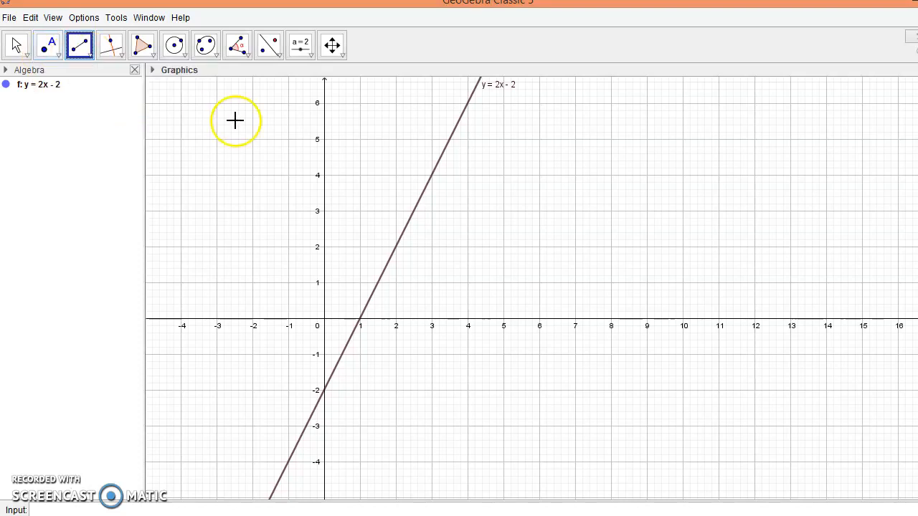
left_click_drag(291, 153, 404, 143)
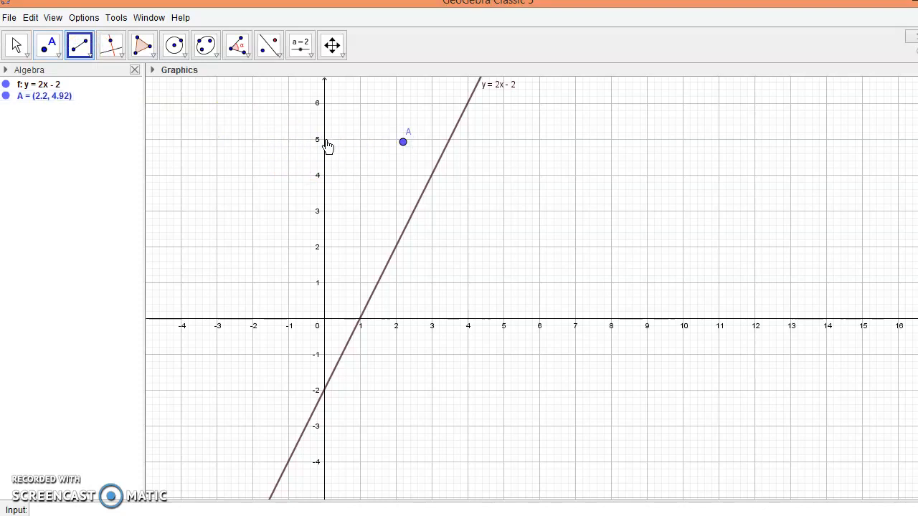
- Undo the segment's start point and place three free points at (7, 4), about (2.06, 4.44) and about (4.02, 1.26)
left_click(56, 56)
left_click(76, 77)
key("ctrl+z")
left_click(574, 175)
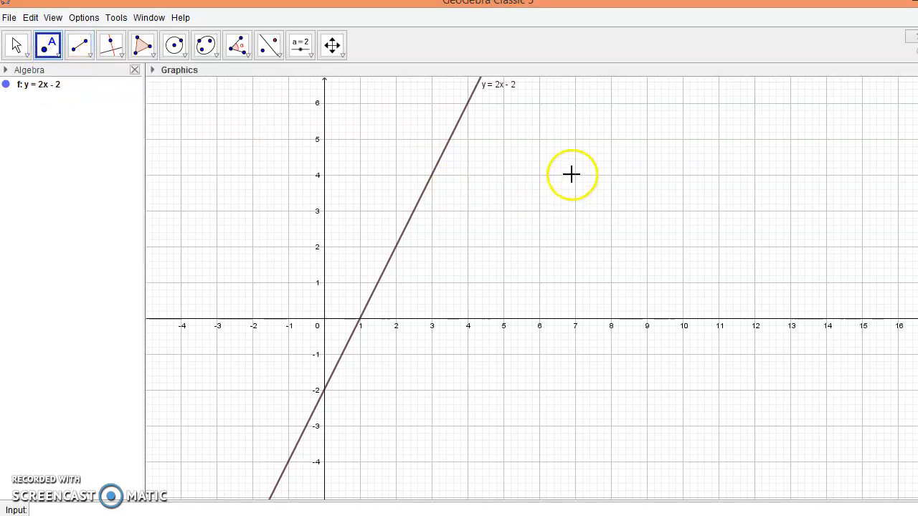
left_click(398, 159)
left_click(468, 273)
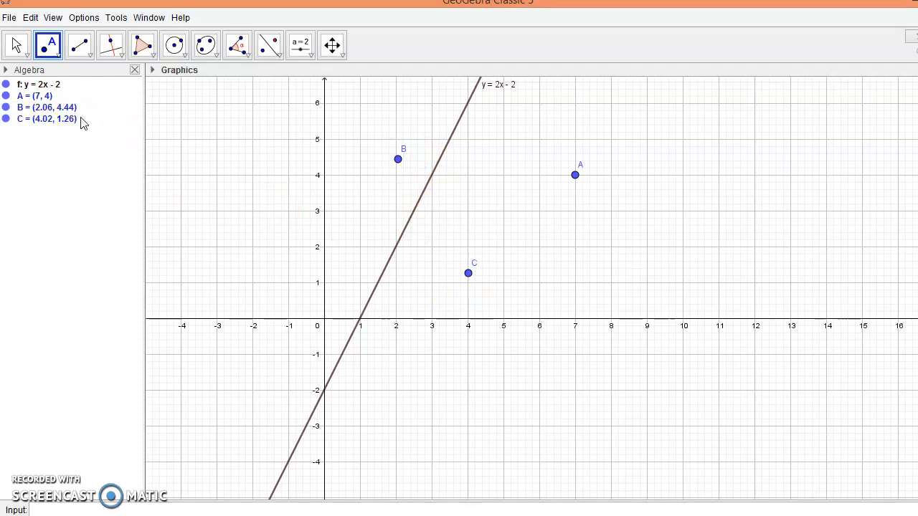
- Attach point B to the line y = 2x - 2 and slide it along the line to about (3.5, 5.01)
left_click_drag(48, 44, 84, 137)
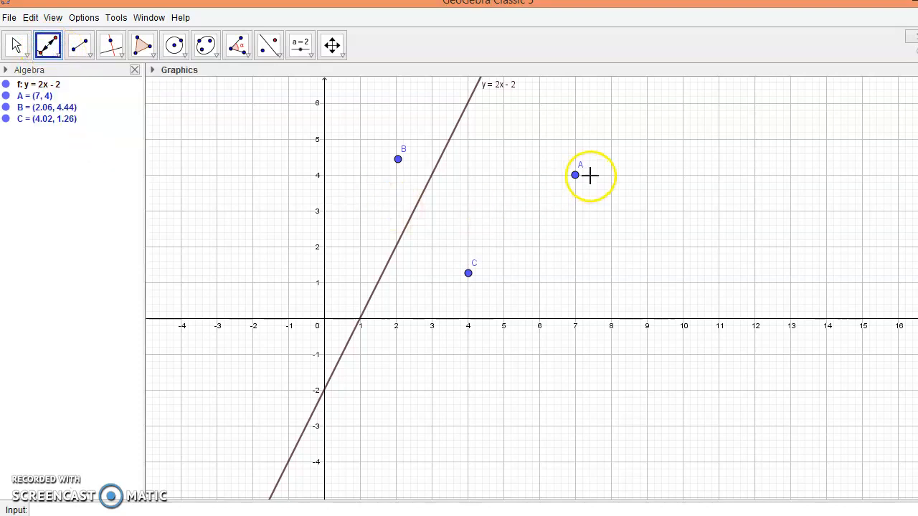
left_click_drag(398, 159, 467, 102)
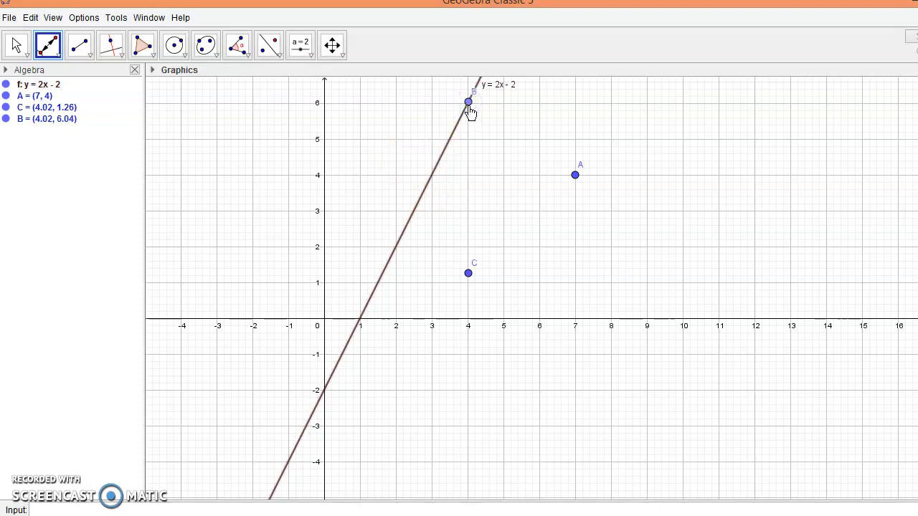
left_click(16, 44)
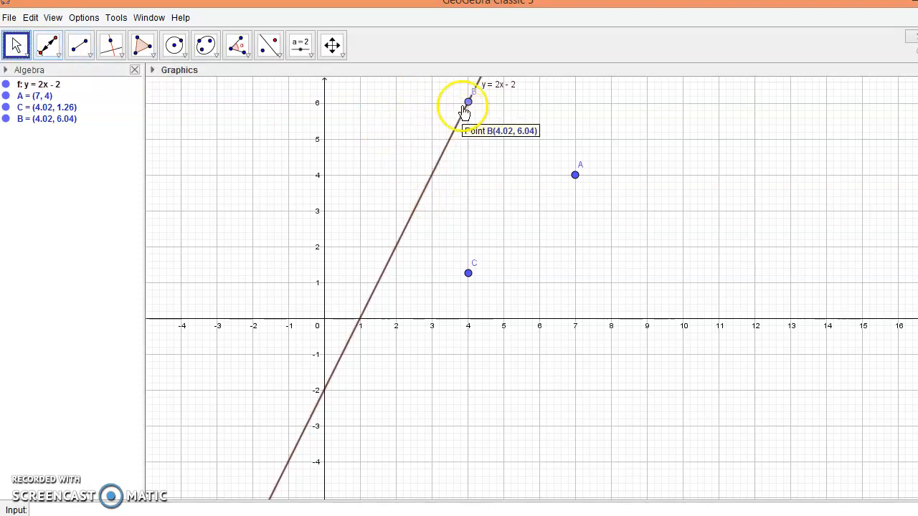
left_click_drag(467, 105, 478, 157)
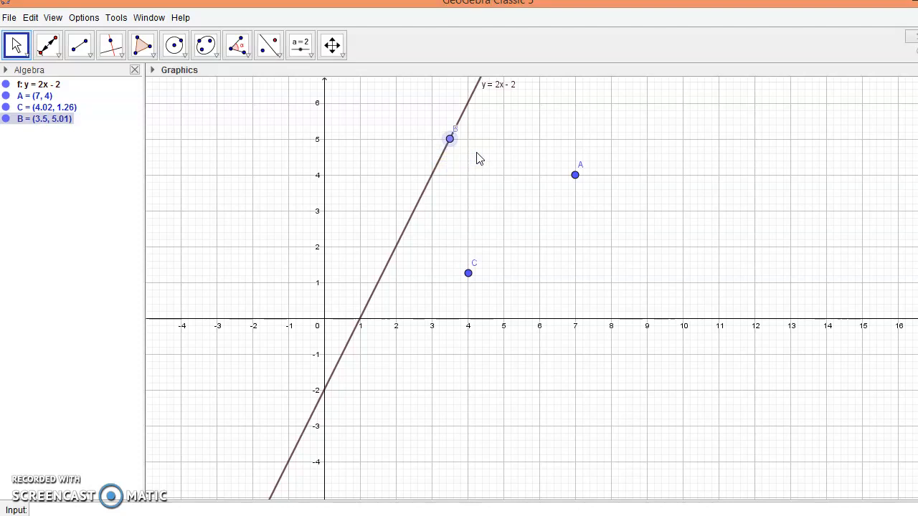
- Draw a line through point C and a new point at about (6.38, 3.5)
left_click(92, 56)
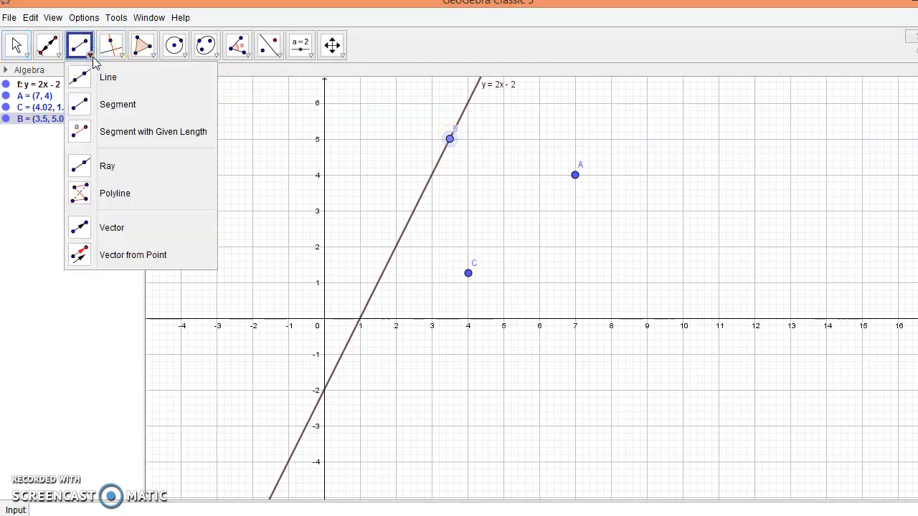
left_click(125, 85)
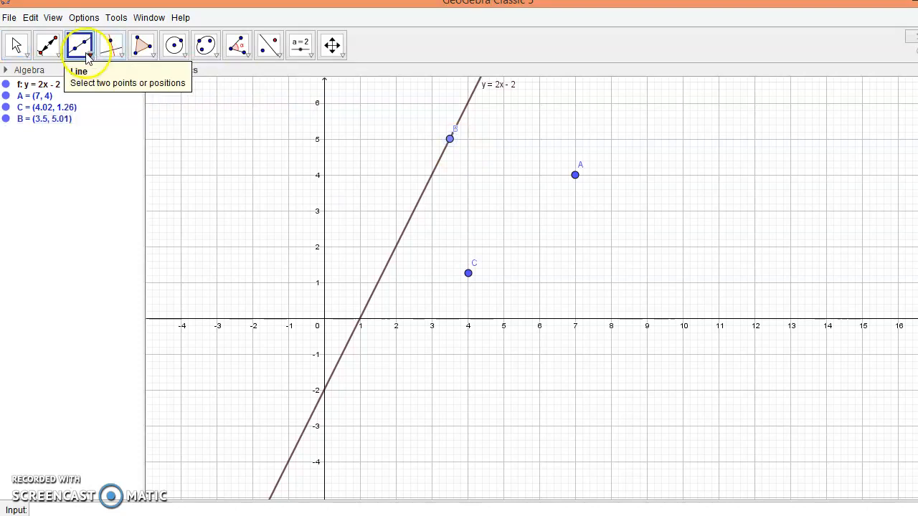
left_click(84, 47)
left_click(119, 105)
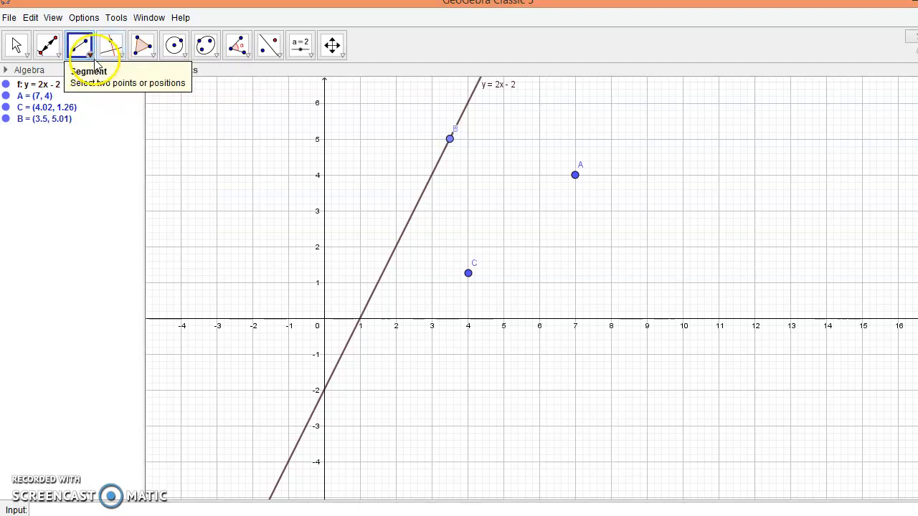
left_click(88, 52)
left_click(134, 87)
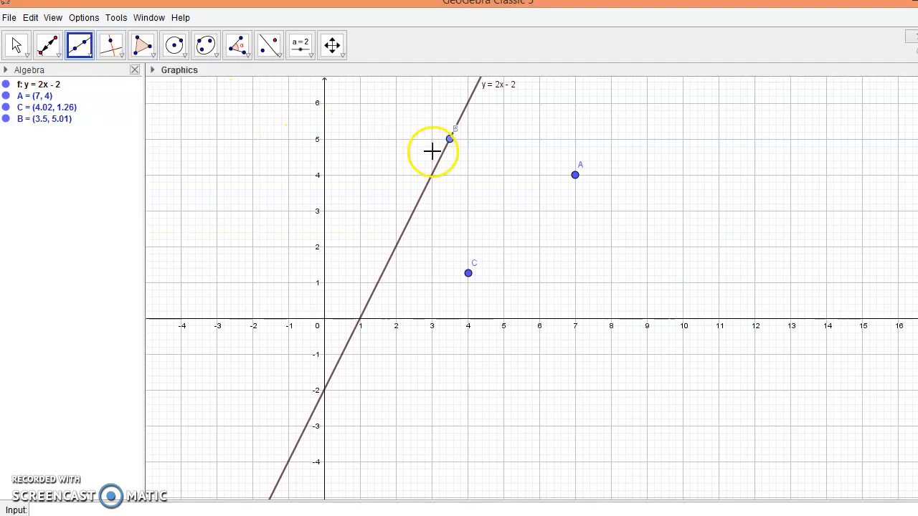
left_click(468, 273)
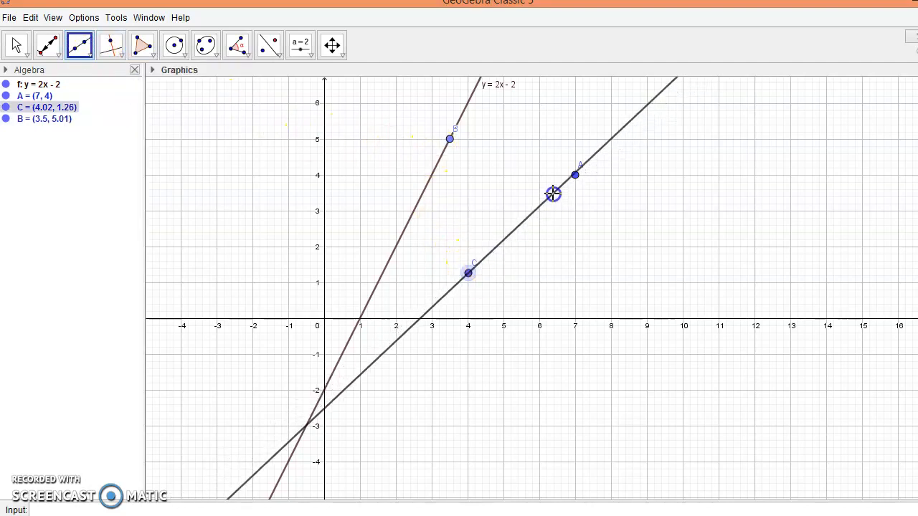
left_click(552, 193)
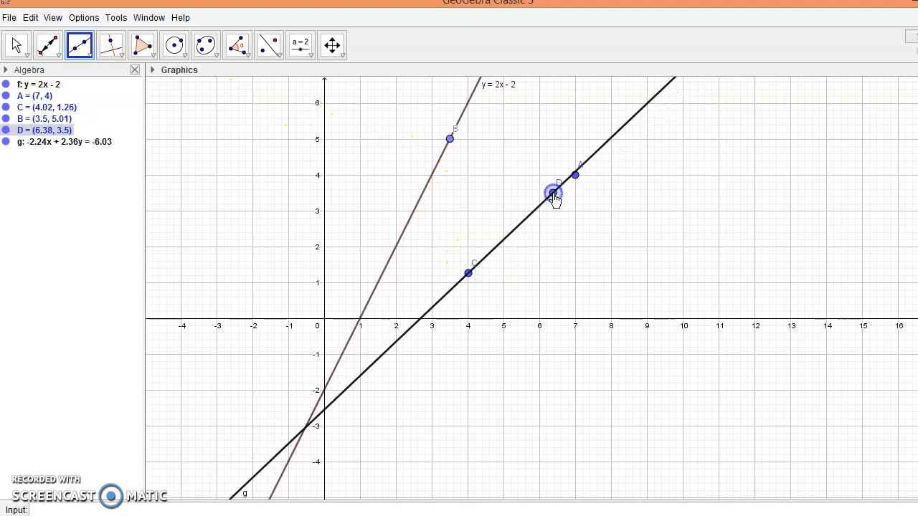
- Draw two segments from point B, one to point A and one to point C
left_click(92, 56)
left_click(116, 104)
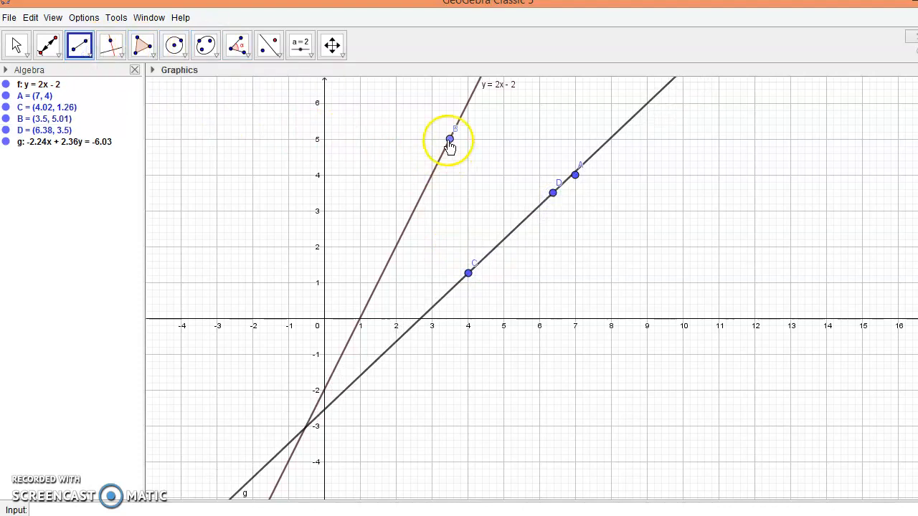
left_click(450, 140)
left_click(575, 175)
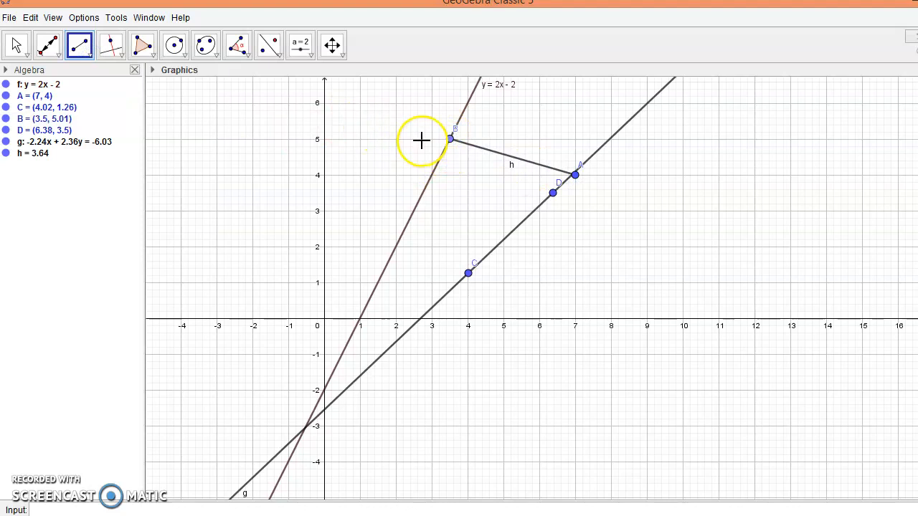
left_click(449, 139)
left_click(468, 275)
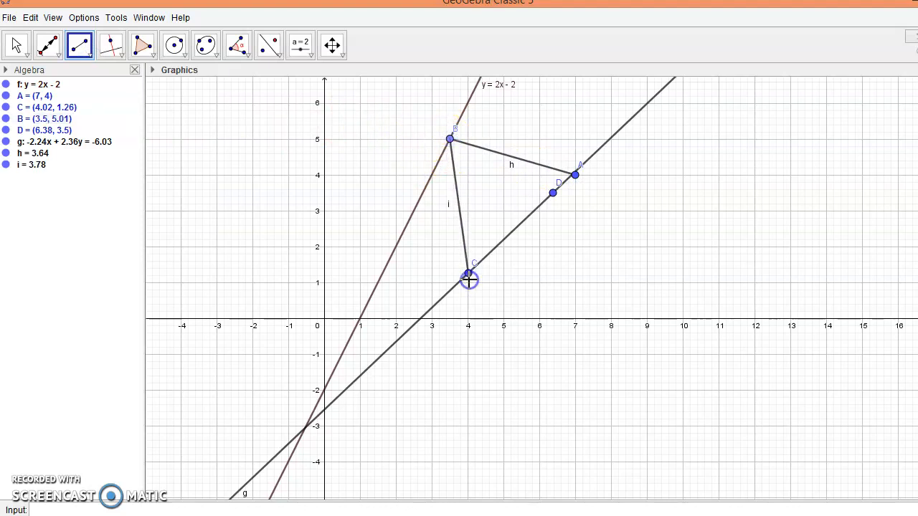
- Try to construct a parallel line, placing its point at about (3.62, 5.64)
left_click(114, 46)
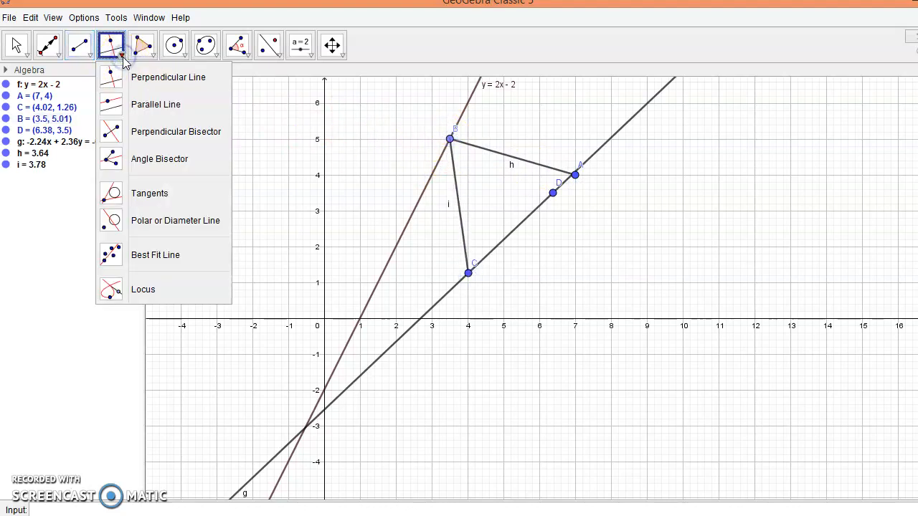
left_click(157, 106)
left_click_drag(274, 211, 453, 116)
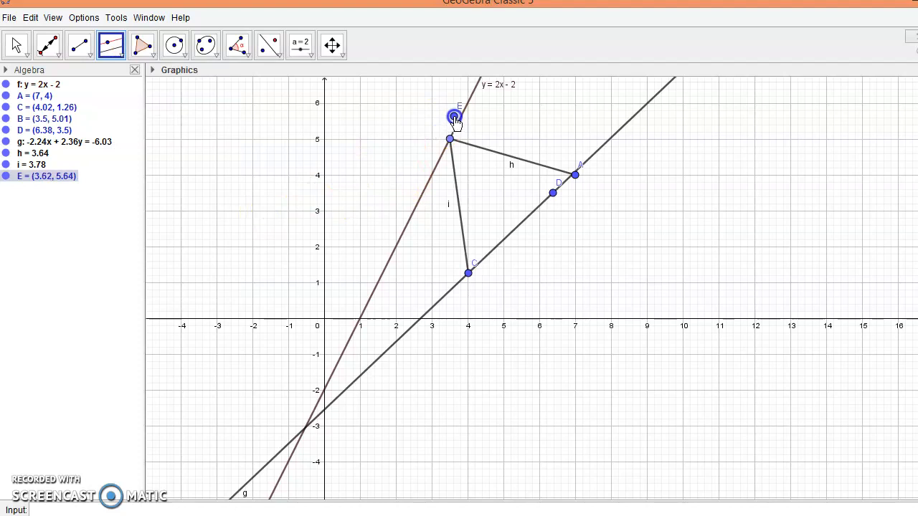
- Draw a circle centred at about (0.48, 4.62) with a radius of about 3.6
left_click(152, 56)
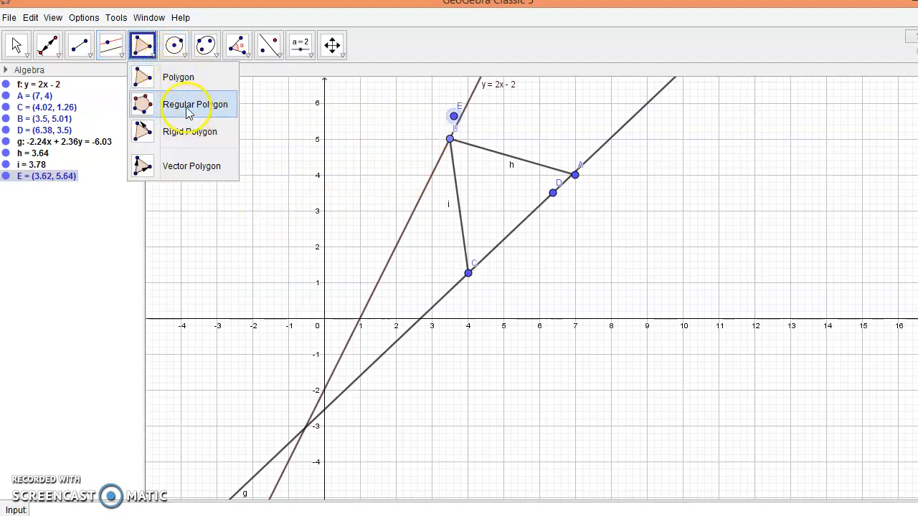
left_click(182, 58)
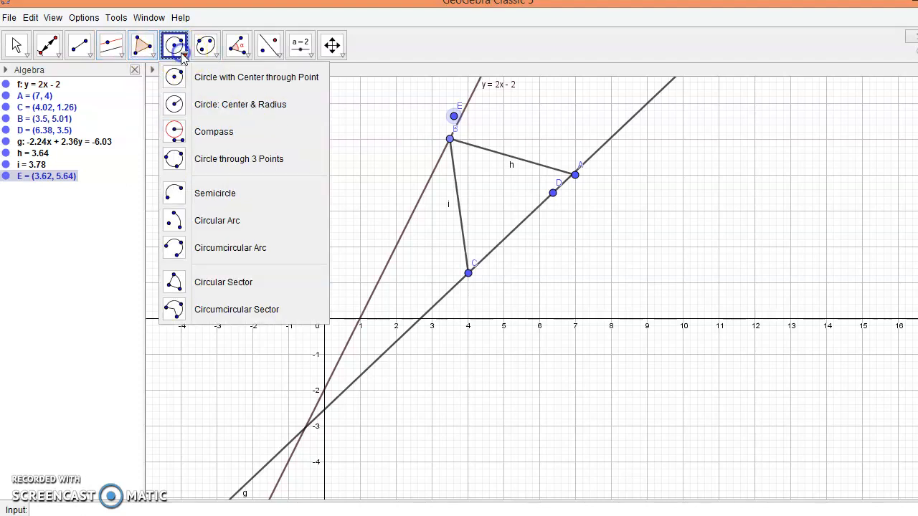
left_click(215, 78)
left_click(341, 152)
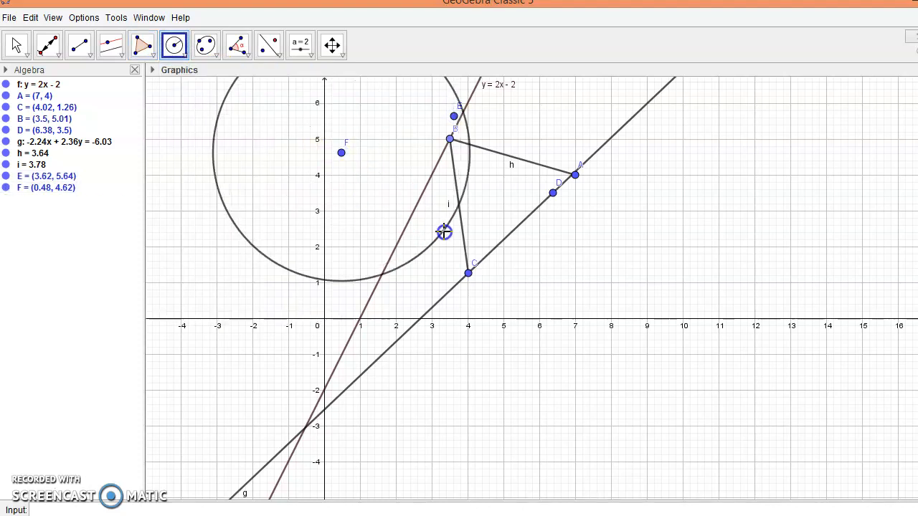
left_click(440, 230)
left_click(208, 46)
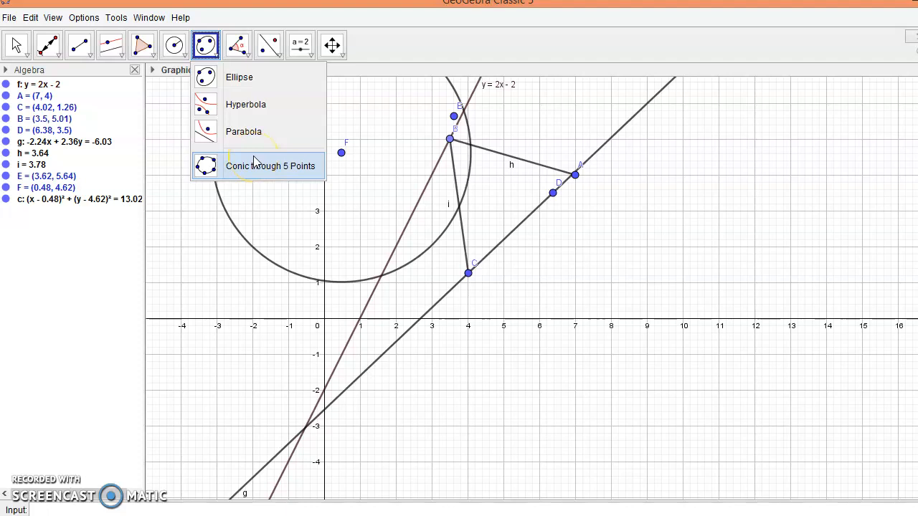
mouse_move(242, 61)
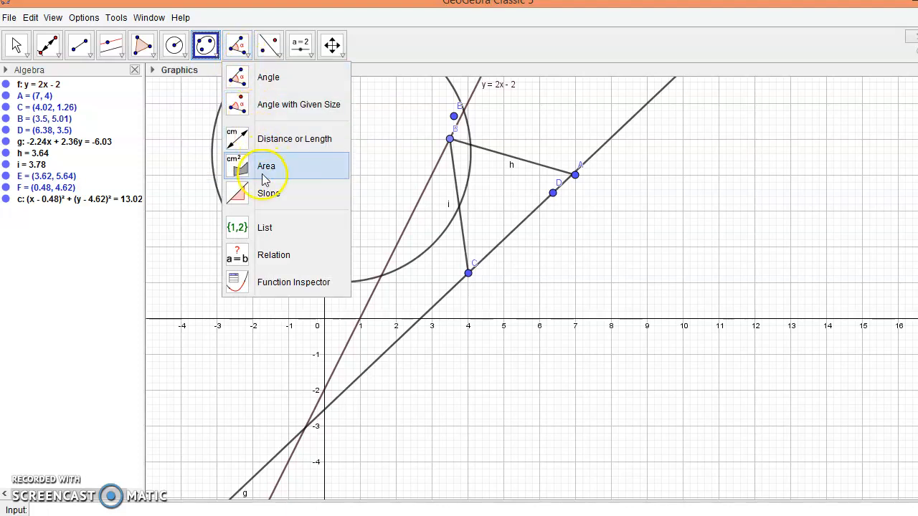
left_click(246, 59)
mouse_move(280, 61)
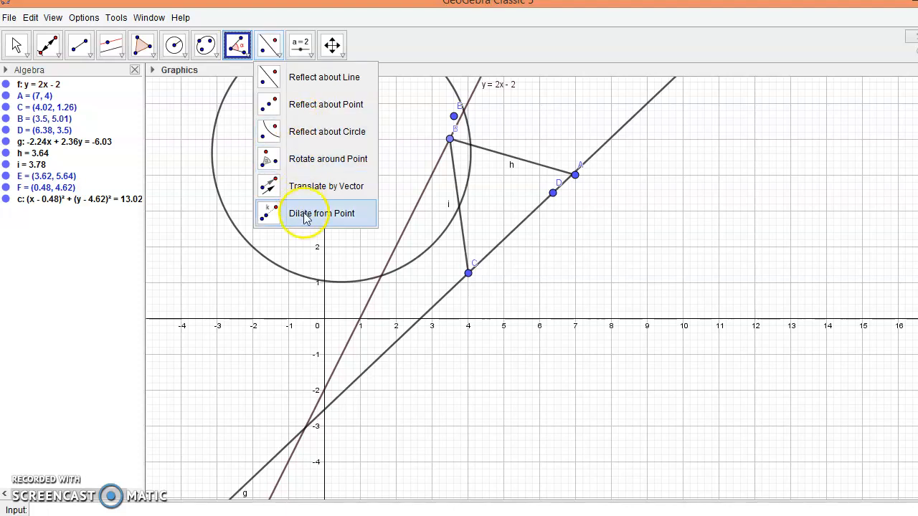
left_click(308, 55)
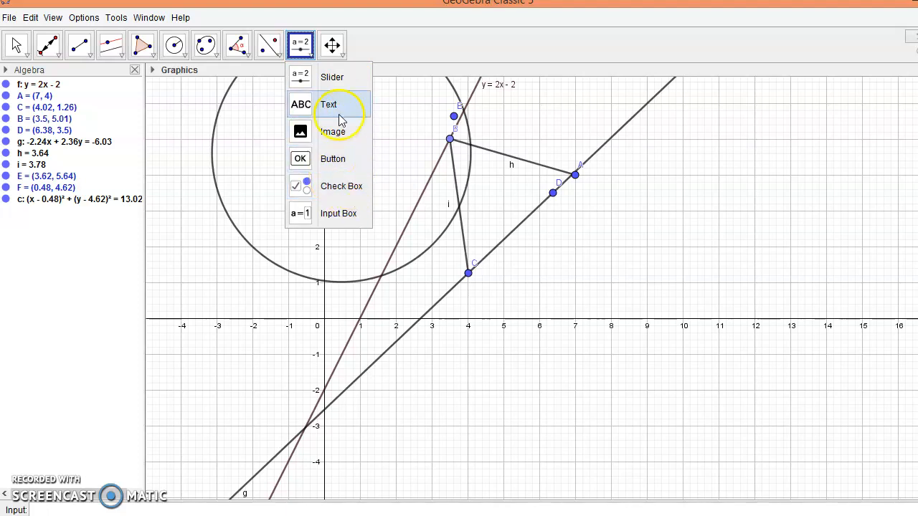
- Pan the graphics view, zoom in on the area below the circle's centre, and zoom out until the whole circle fits
left_click(344, 63)
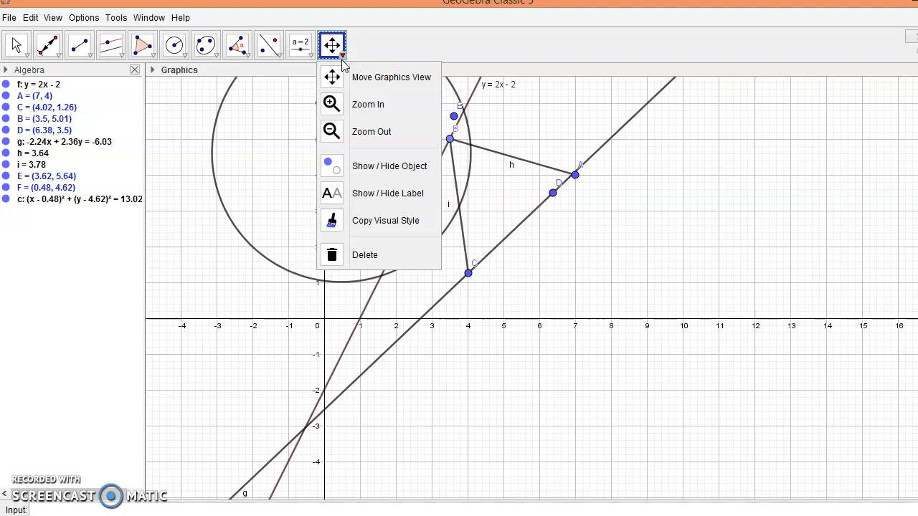
left_click(395, 79)
left_click_drag(395, 82, 451, 150)
mouse_move(343, 56)
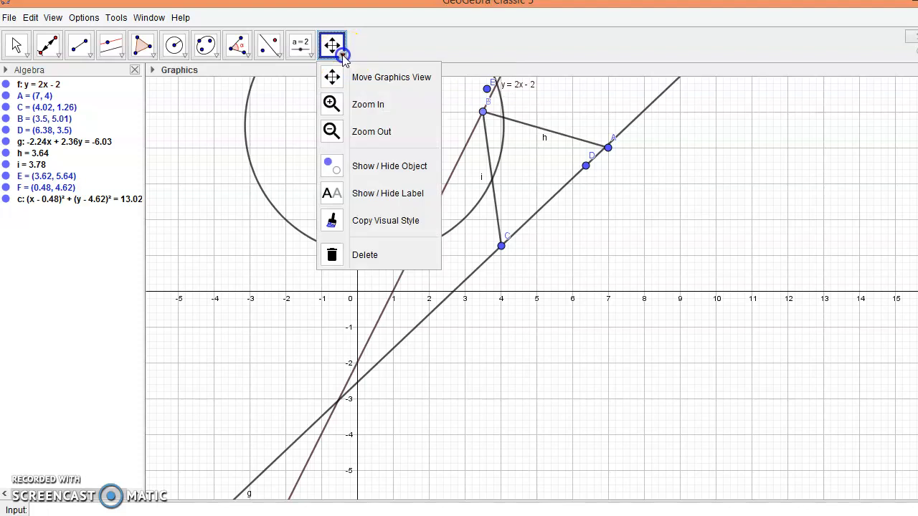
left_click(342, 107)
left_click(395, 188)
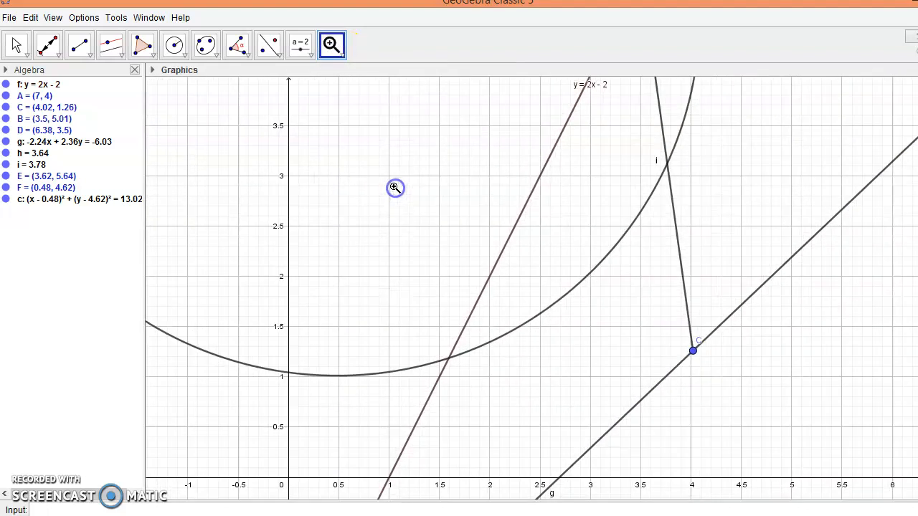
left_click(342, 56)
left_click(372, 133)
left_click(395, 199)
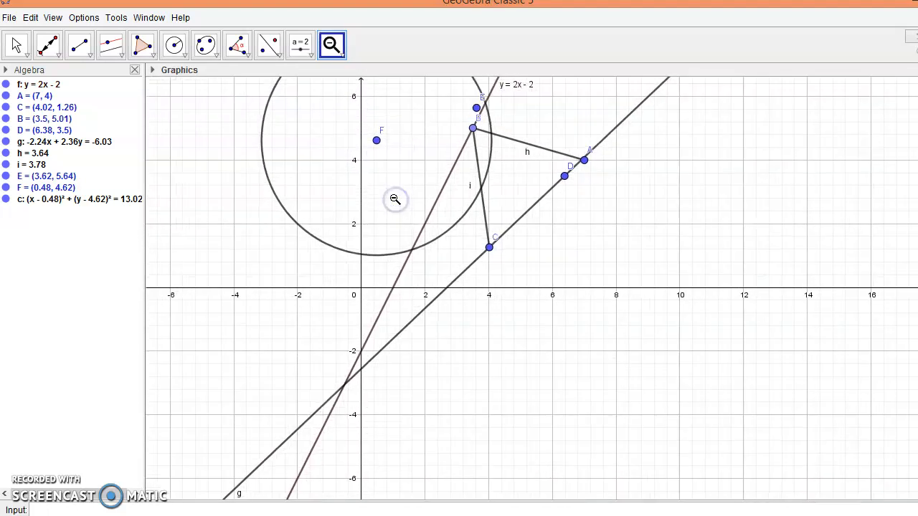
left_click(395, 199)
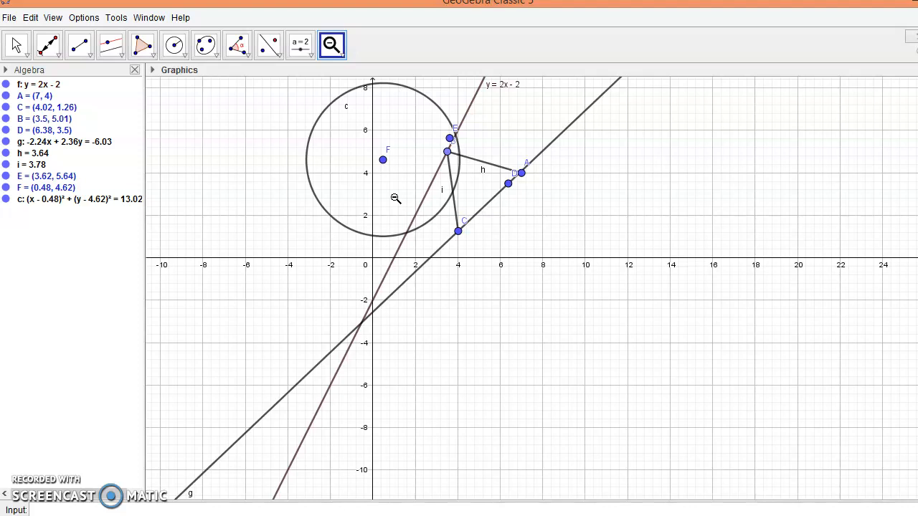
- Start a new blank construction and discard the changes to the current one
left_click(9, 17)
left_click(33, 53)
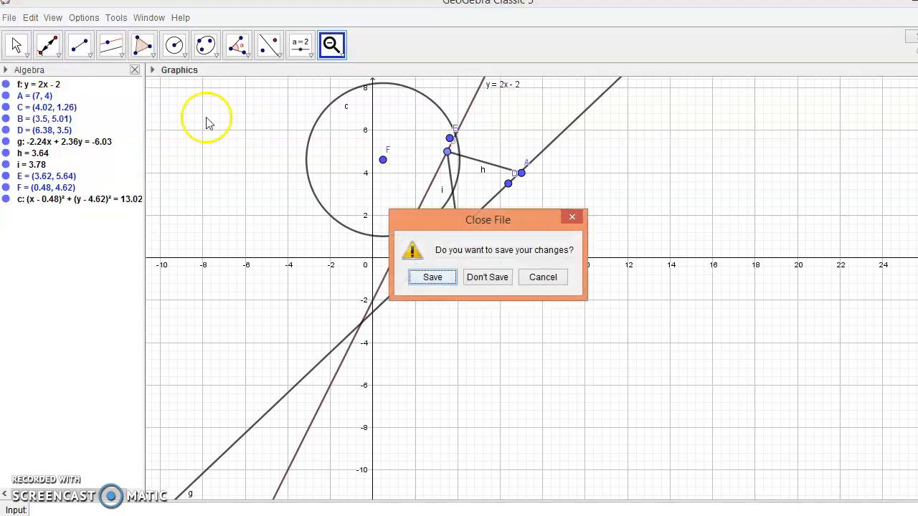
left_click(477, 278)
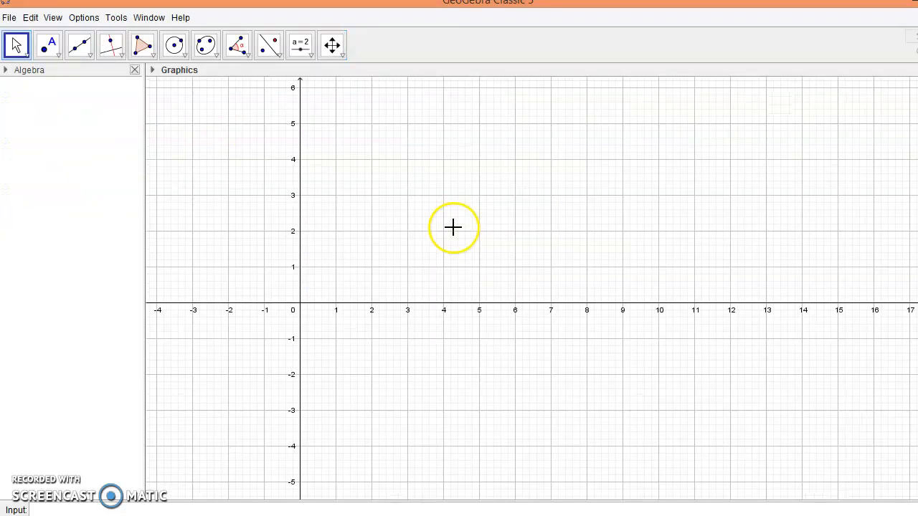
- Set the labeling option to No New Objects
left_click(84, 18)
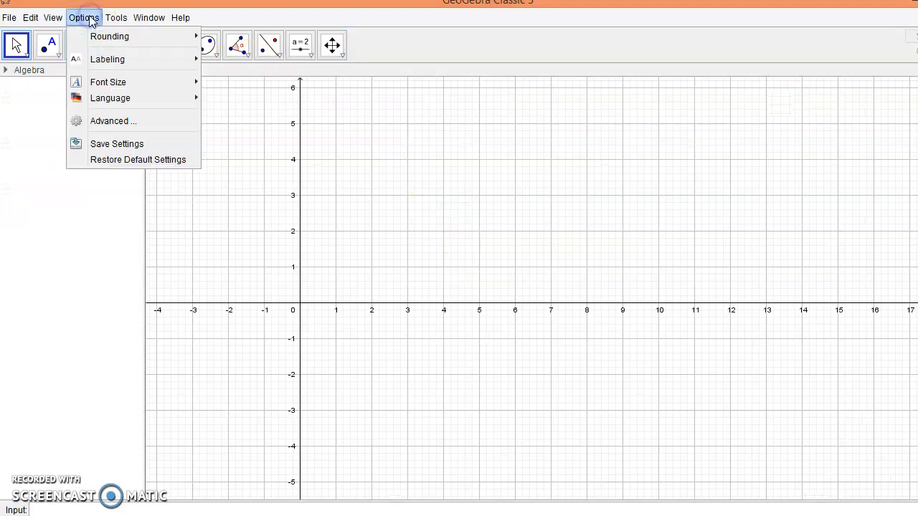
mouse_move(117, 62)
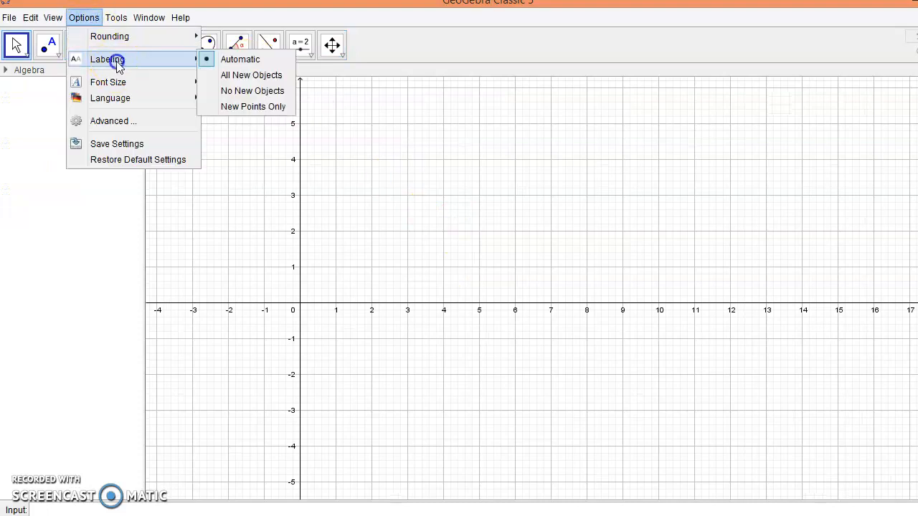
left_click(261, 91)
- Hide the grid and the axes of the graphics view, and show both again
right_click(400, 168)
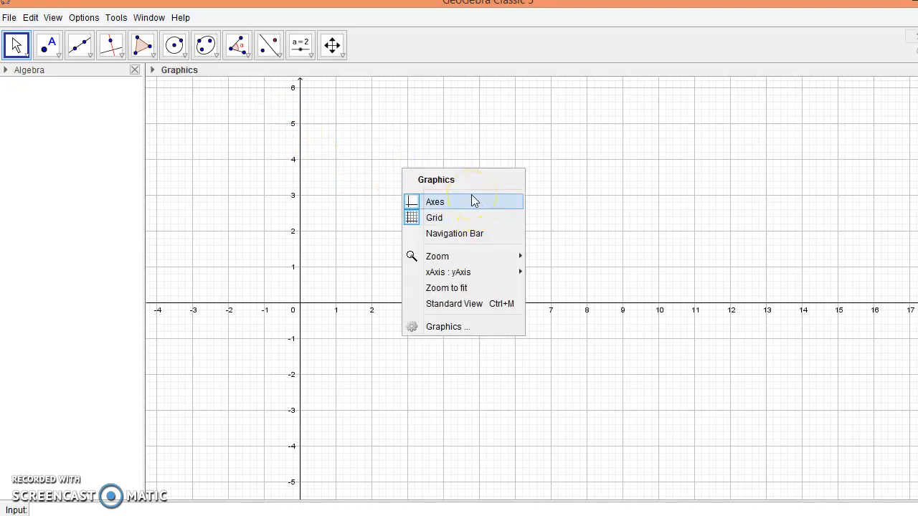
left_click(450, 222)
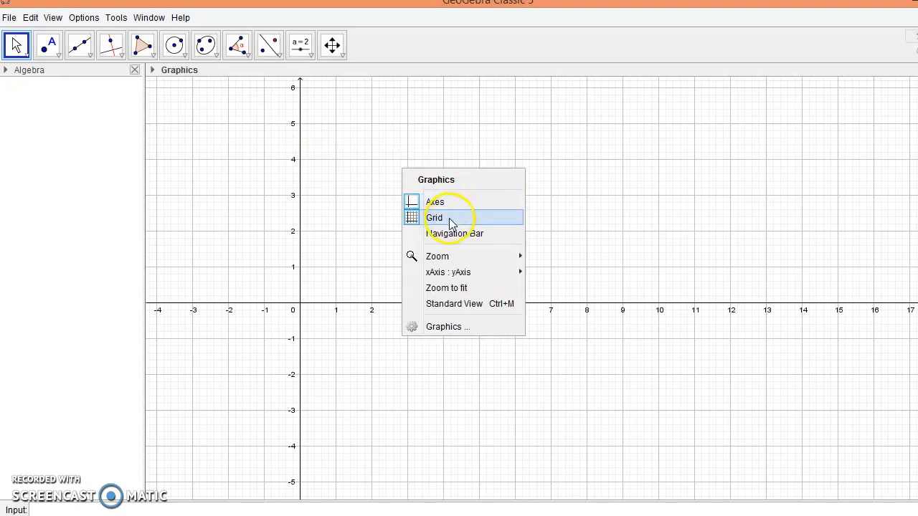
right_click(447, 188)
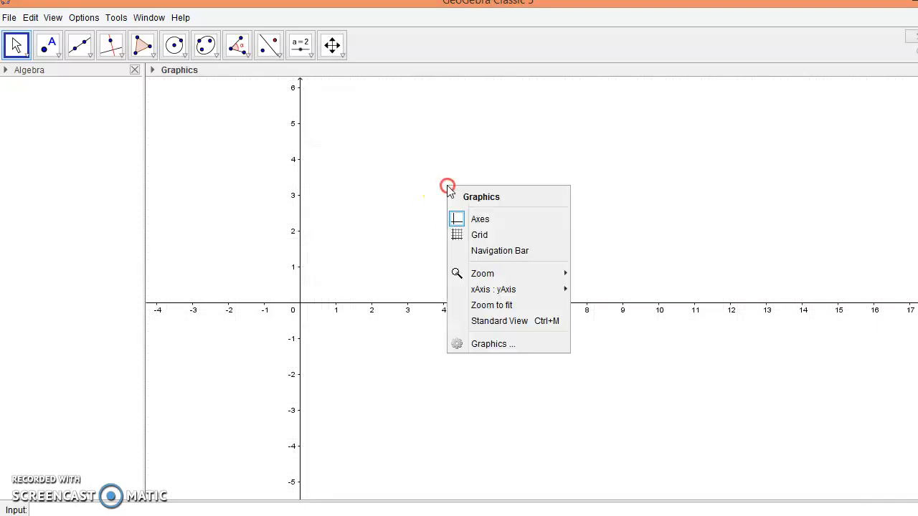
left_click(483, 220)
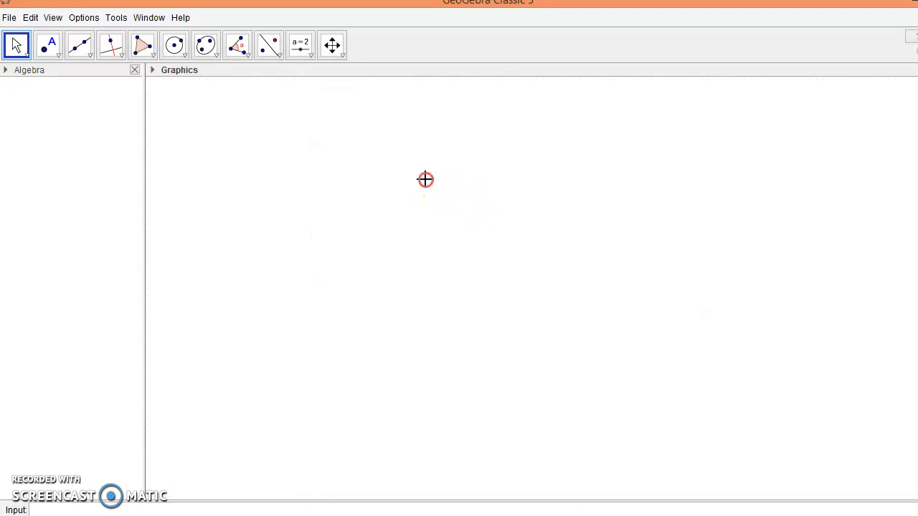
right_click(425, 179)
left_click(454, 227)
right_click(440, 184)
left_click(471, 220)
- Start drawing a polygon with its first vertex at about (-0.96, 4.54)
left_click(54, 56)
left_click(55, 57)
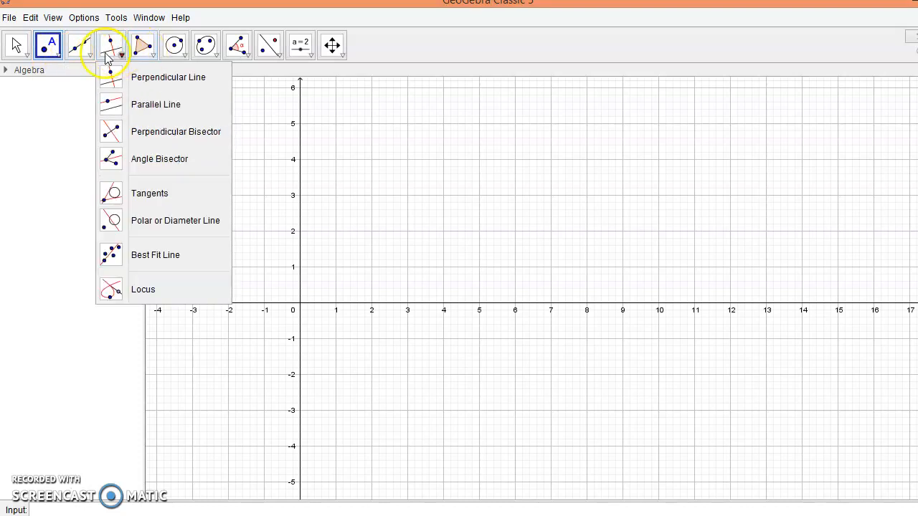
left_click(143, 45)
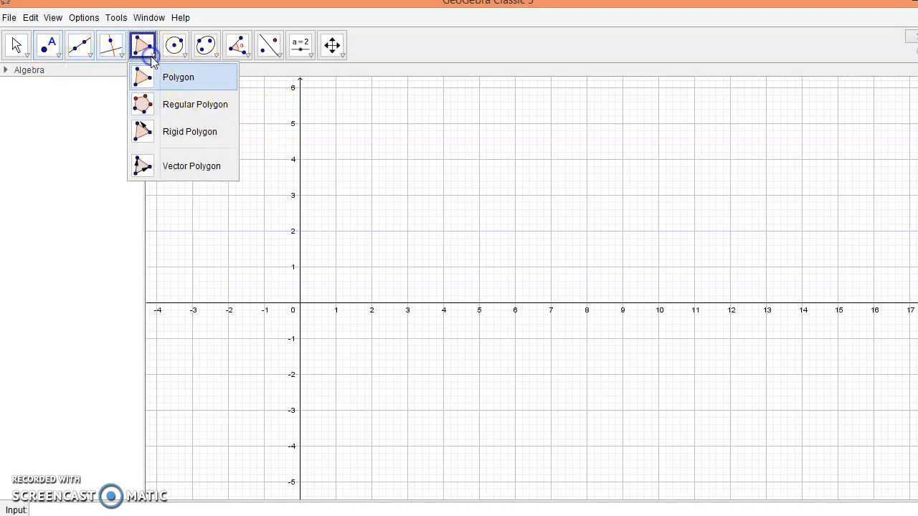
left_click(177, 86)
left_click_drag(265, 139, 388, 242)
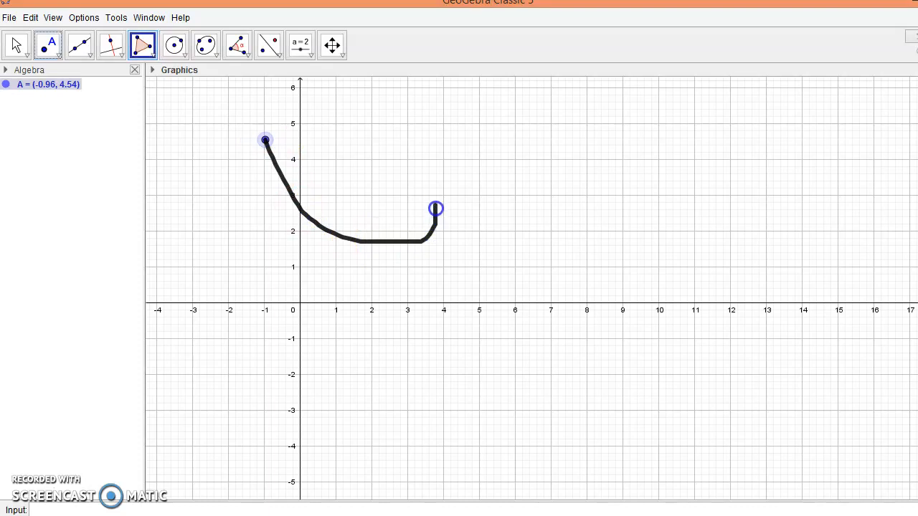